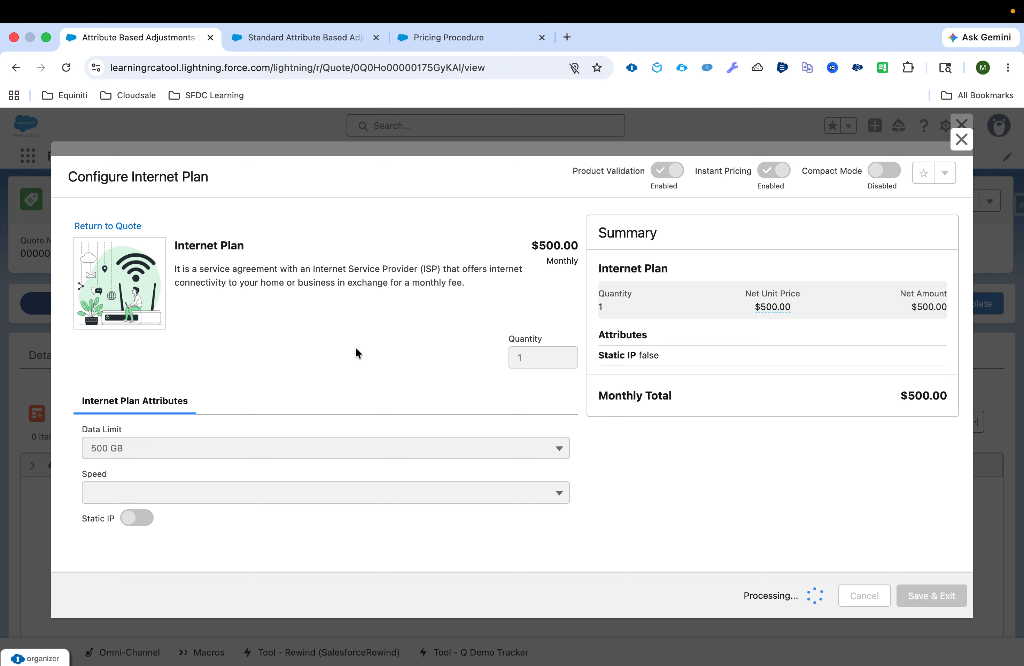
# Set the Internet Plan's Speed to 50 Mbps and check the Monthly Total in the summary.
pyautogui.click(308, 498)
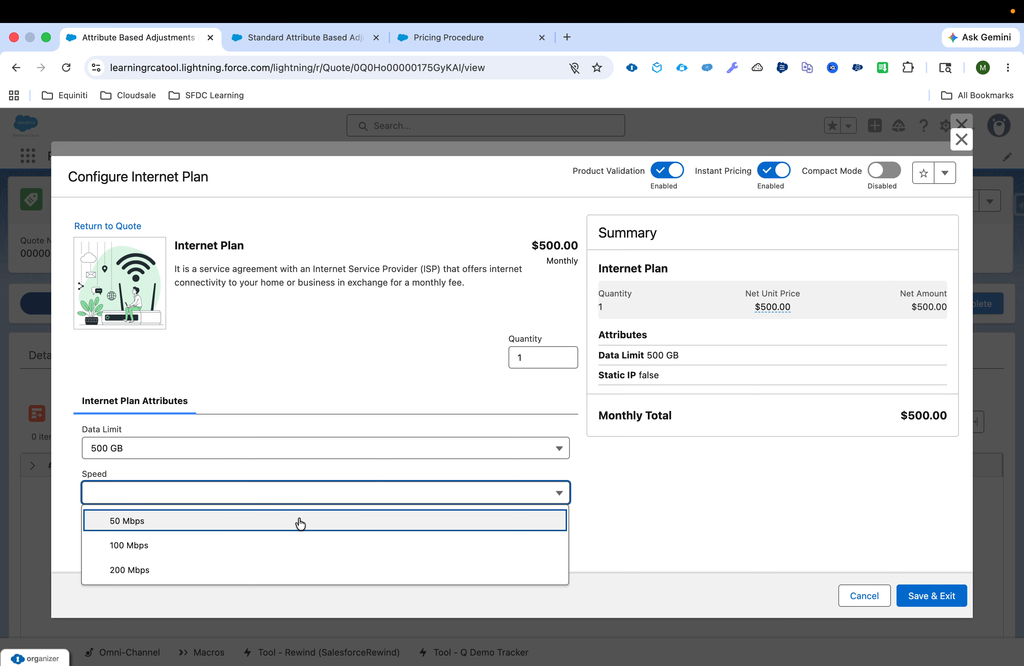
pyautogui.click(300, 522)
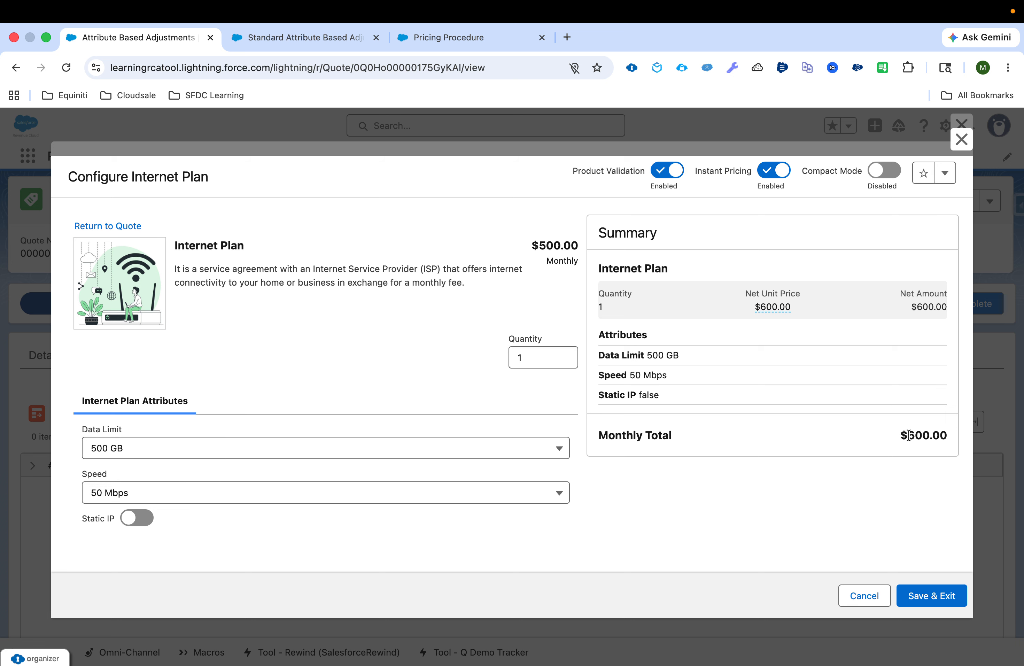
pyautogui.moveTo(909, 436); pyautogui.dragTo(948, 436)
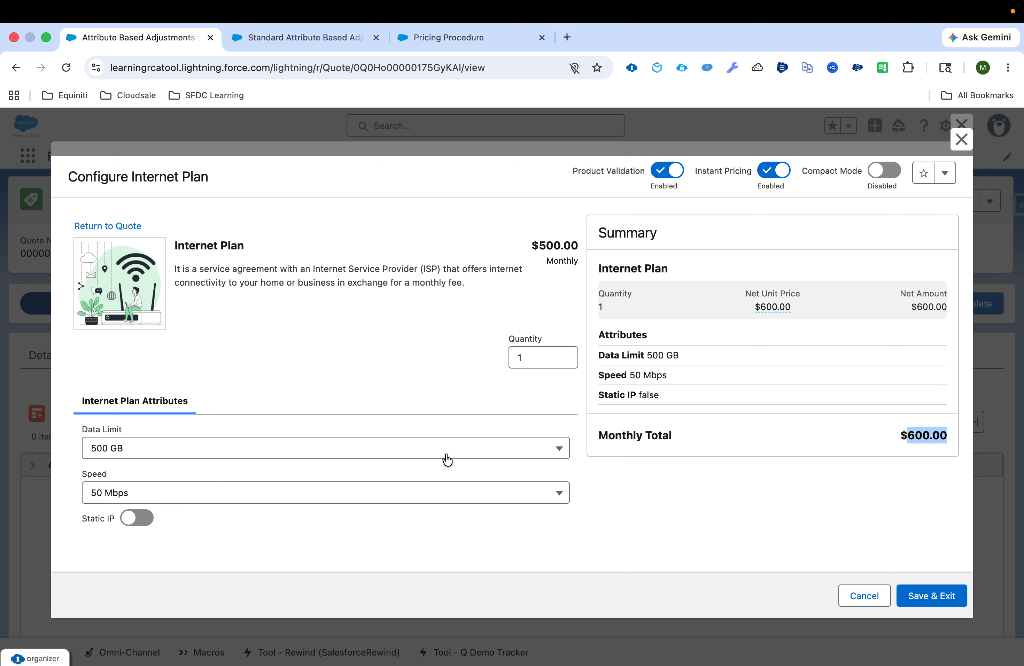
# Change the Internet Plan's Speed to 100 Mbps and check how the Monthly Total responds.
pyautogui.click(384, 494)
pyautogui.click(346, 546)
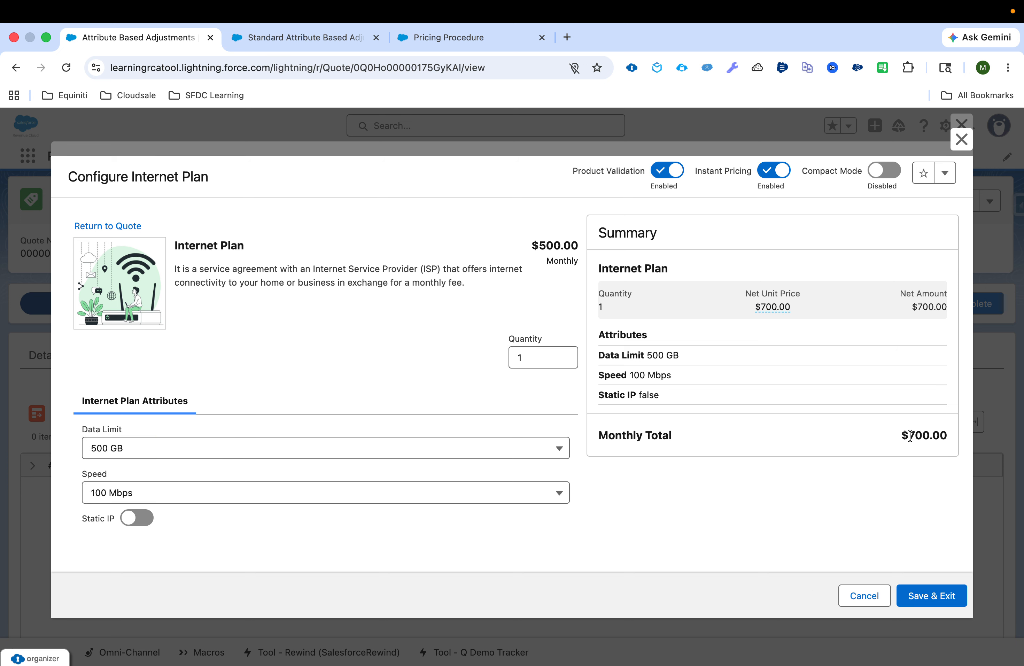
pyautogui.moveTo(910, 436); pyautogui.dragTo(950, 440)
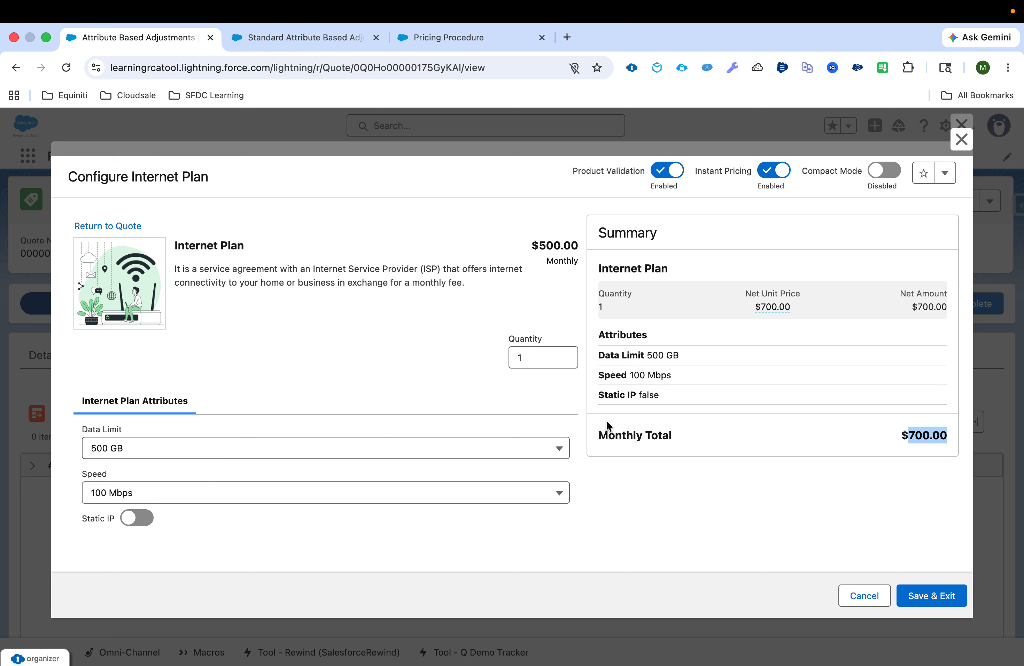
# Set the Internet Plan's Speed to 200 Mbps and compare the resulting Monthly Total.
pyautogui.click(151, 496)
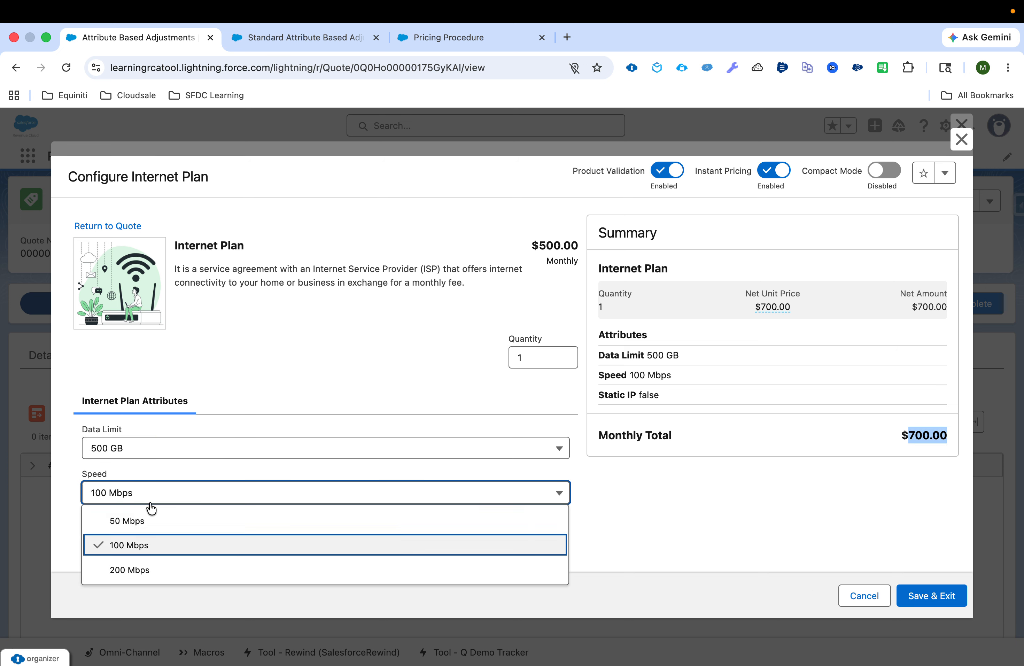
pyautogui.click(151, 570)
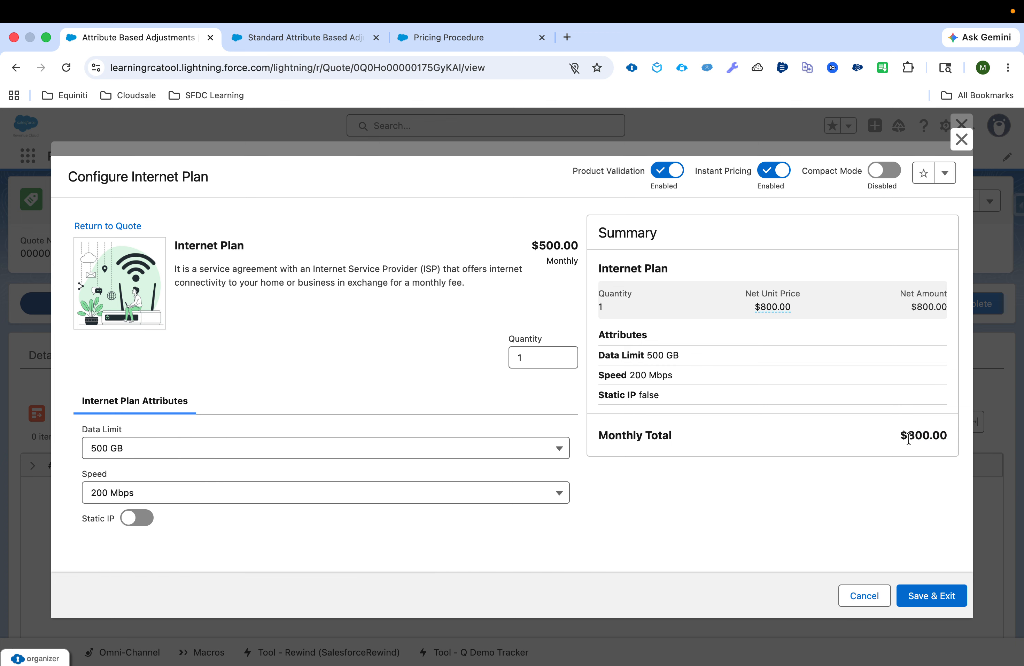
pyautogui.moveTo(909, 437); pyautogui.dragTo(962, 438)
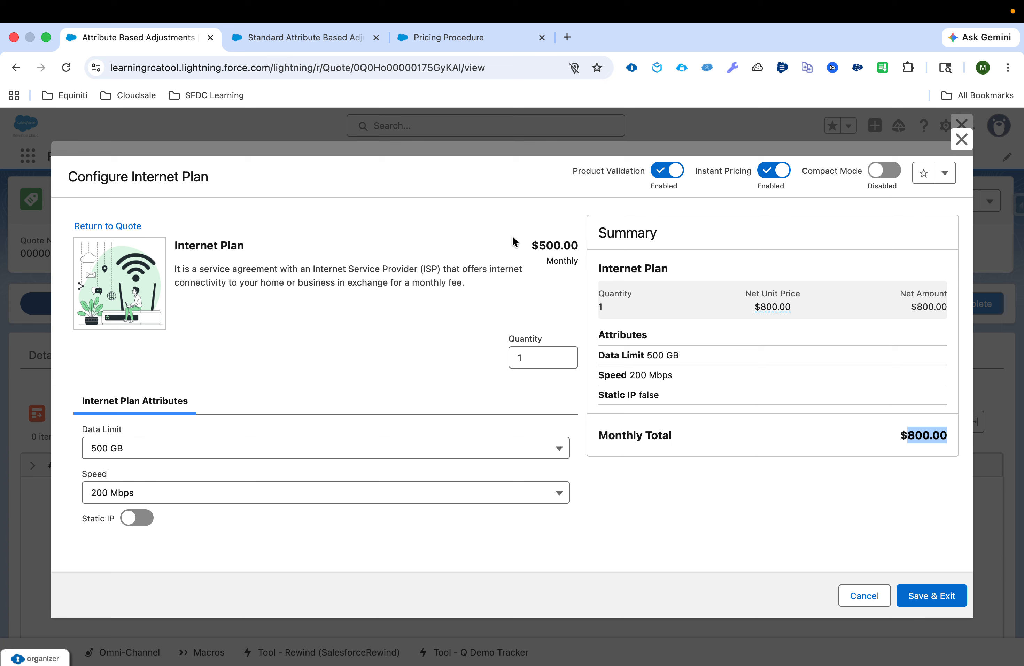
# Review the Standard Attribute Based Adjustment schedule's name, active status, adjustment method, schedule type and effective start date.
pyautogui.click(301, 39)
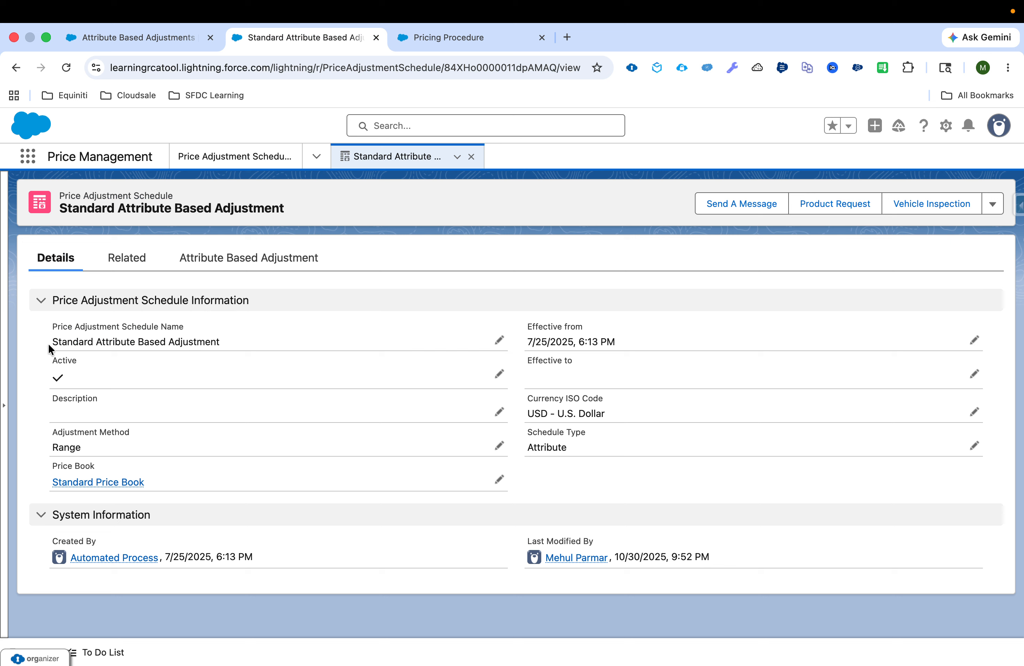
pyautogui.moveTo(49, 345); pyautogui.dragTo(217, 344)
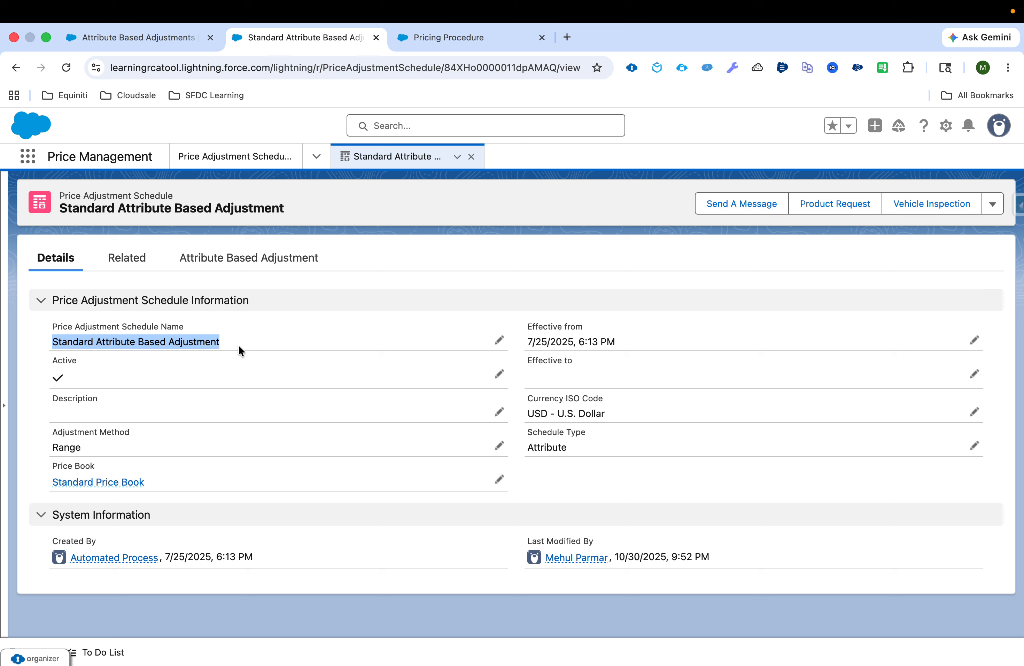
pyautogui.moveTo(51, 364); pyautogui.dragTo(84, 365)
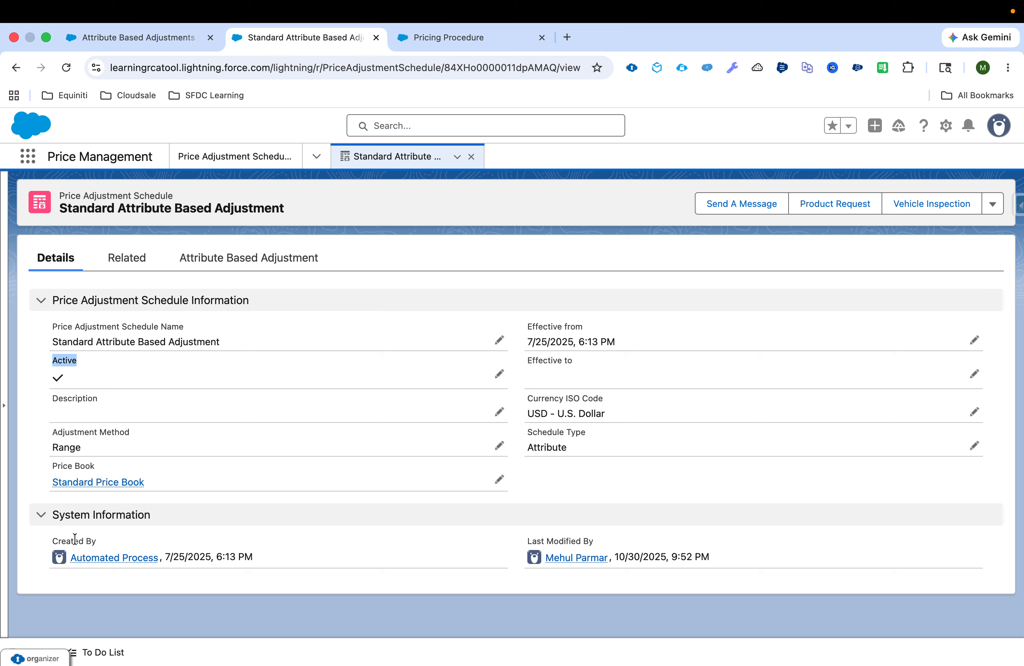
pyautogui.click(50, 454)
pyautogui.moveTo(518, 433); pyautogui.dragTo(587, 431)
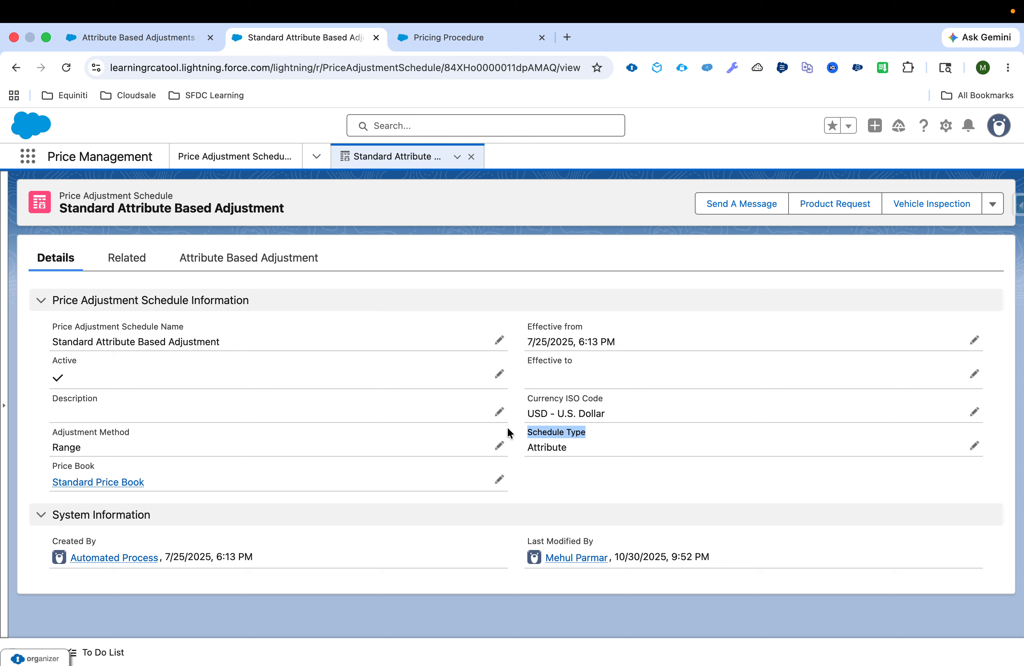
pyautogui.click(525, 344)
pyautogui.moveTo(526, 345); pyautogui.dragTo(629, 348)
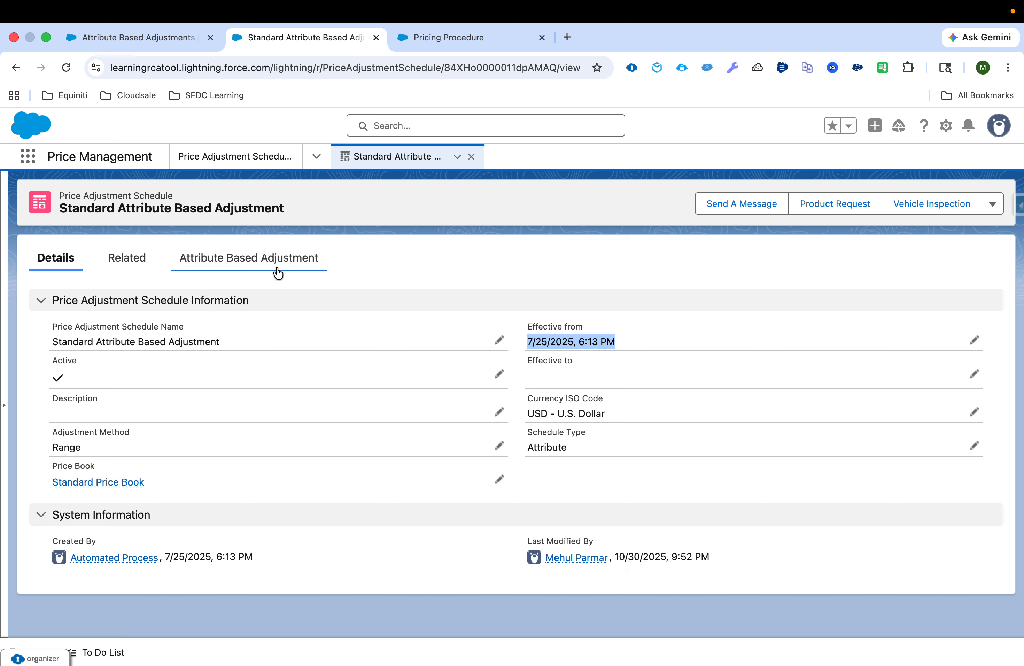
# Start a new attribute based adjustment for Internet Plan with adjustment type Amount, effective from May 7, 2026.
pyautogui.click(265, 269)
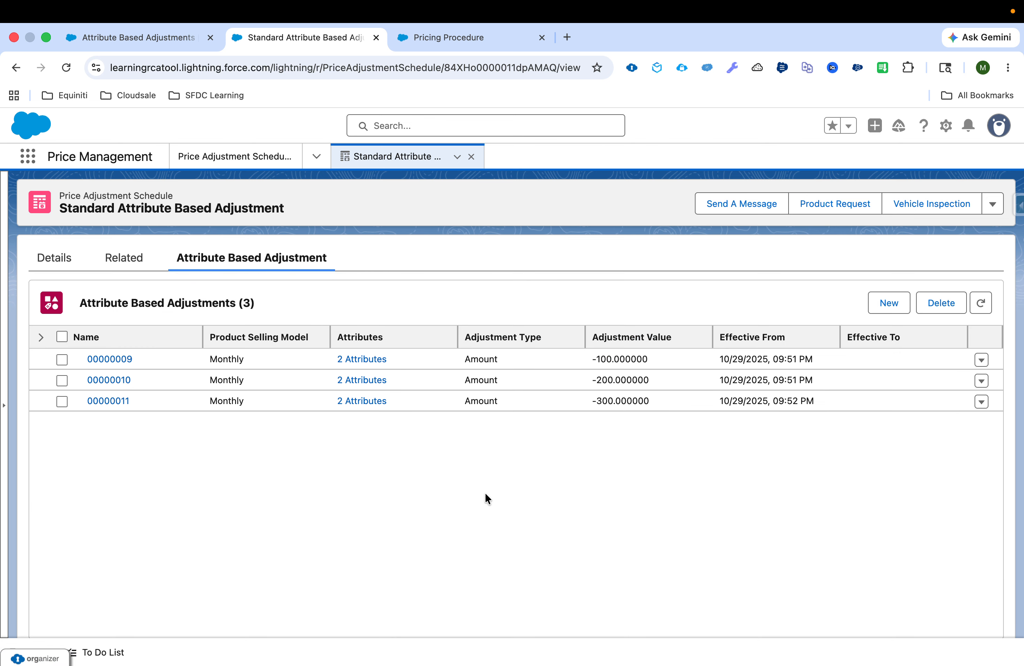
pyautogui.click(889, 303)
pyautogui.click(381, 307)
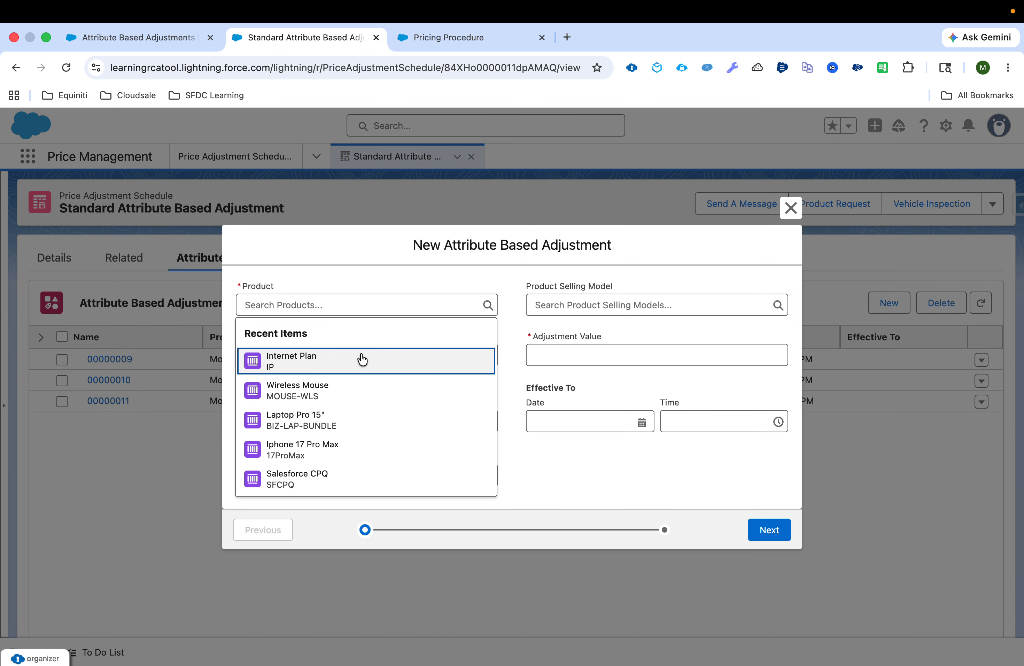
pyautogui.click(362, 360)
pyautogui.click(359, 356)
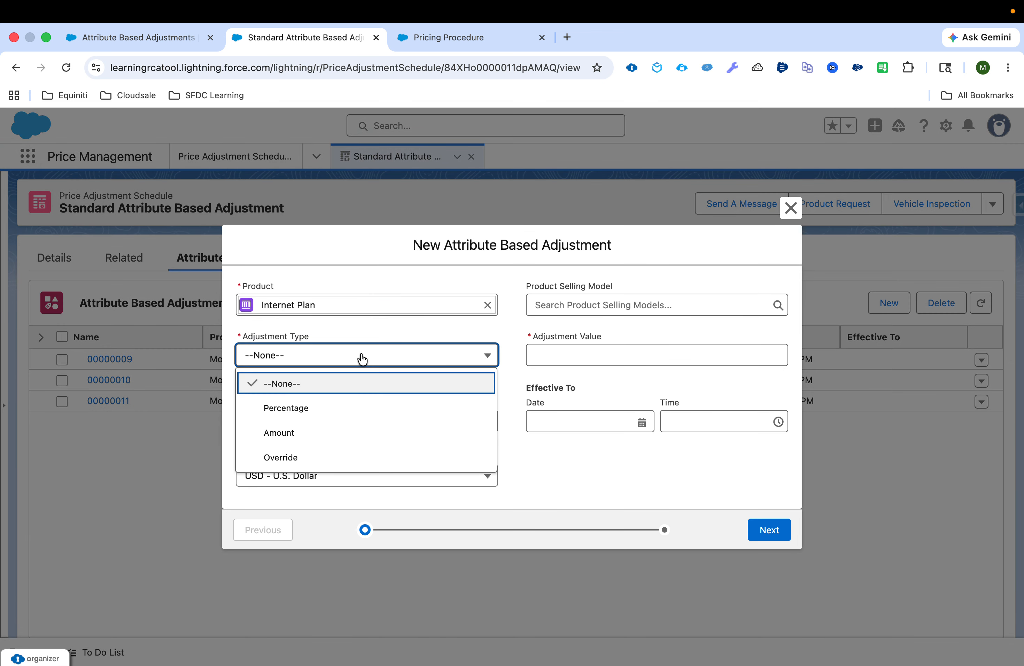
pyautogui.click(347, 439)
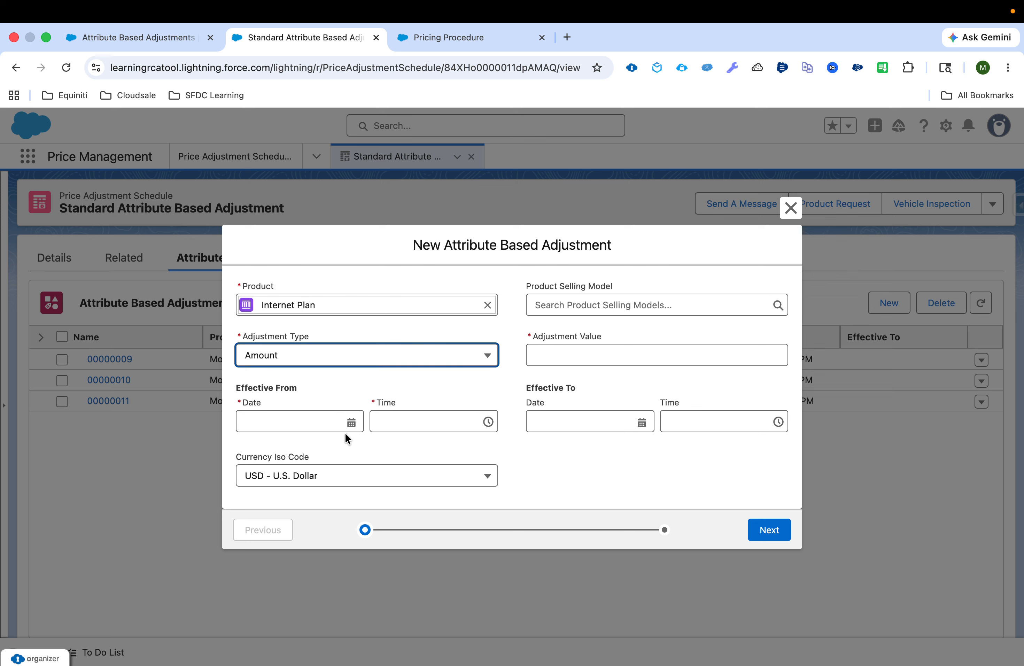
pyautogui.click(325, 424)
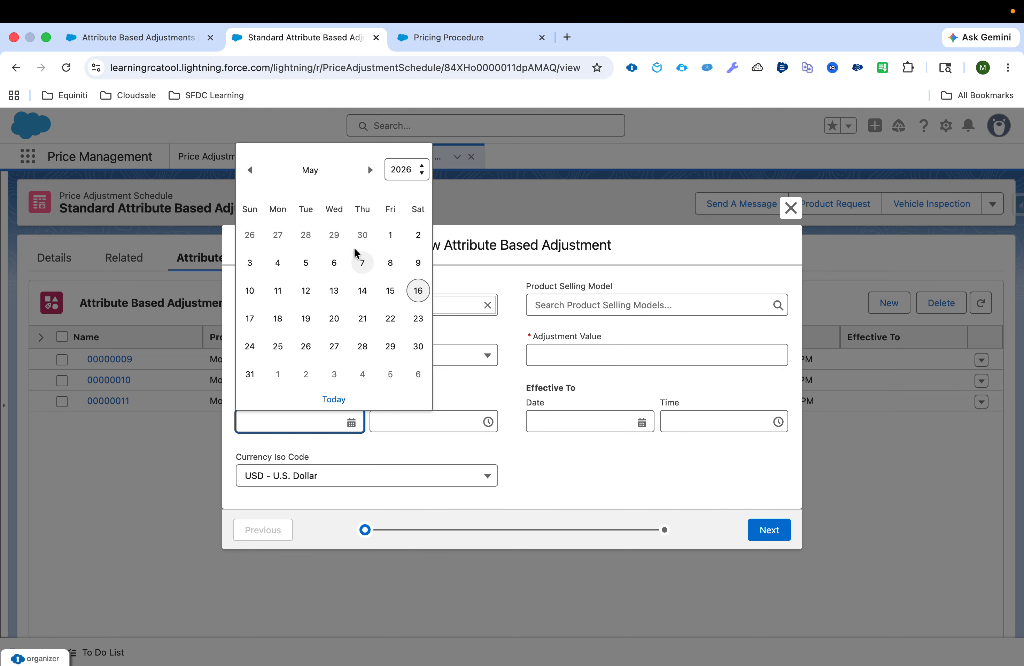
pyautogui.click(361, 262)
# Give the new adjustment the Monthly product selling model and a value of -100, and proceed to its attribute conditions.
pyautogui.click(582, 300)
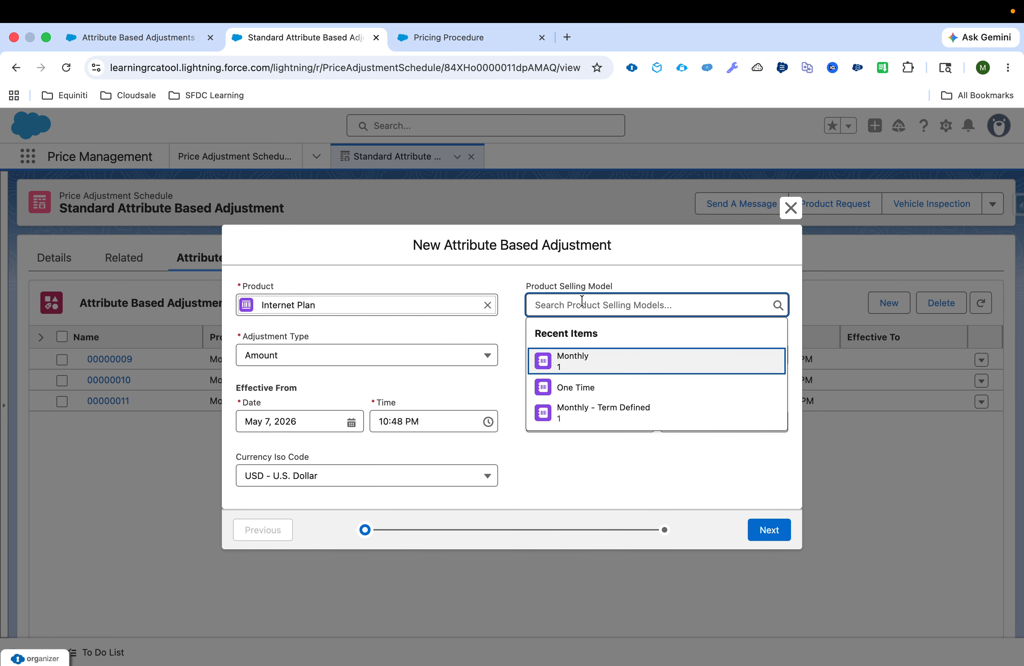
pyautogui.click(584, 365)
pyautogui.click(587, 357)
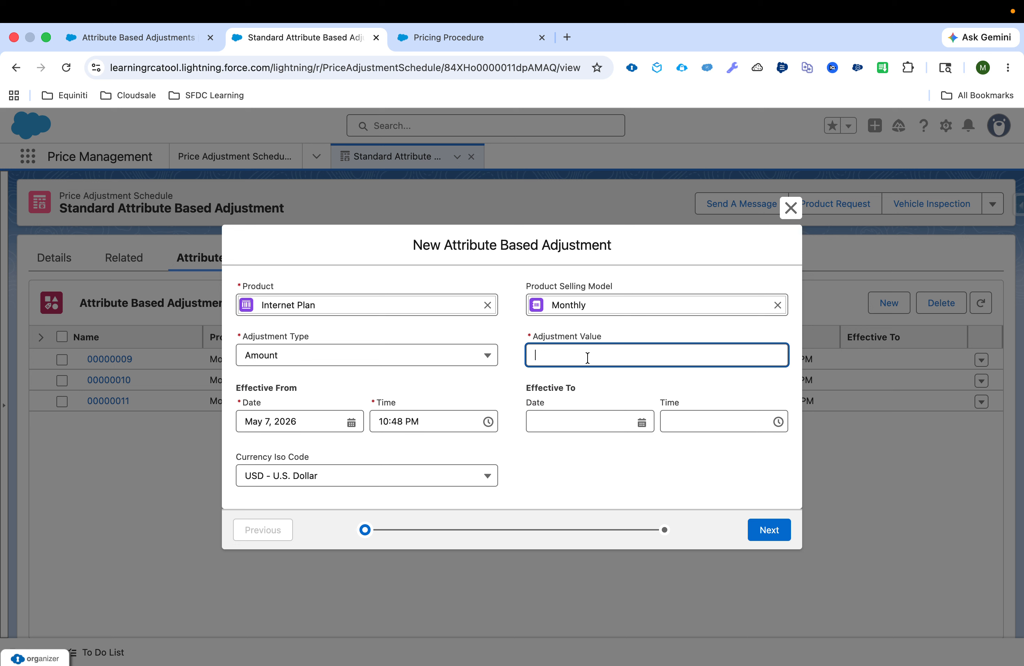
pyautogui.write('-100')
pyautogui.click(570, 450)
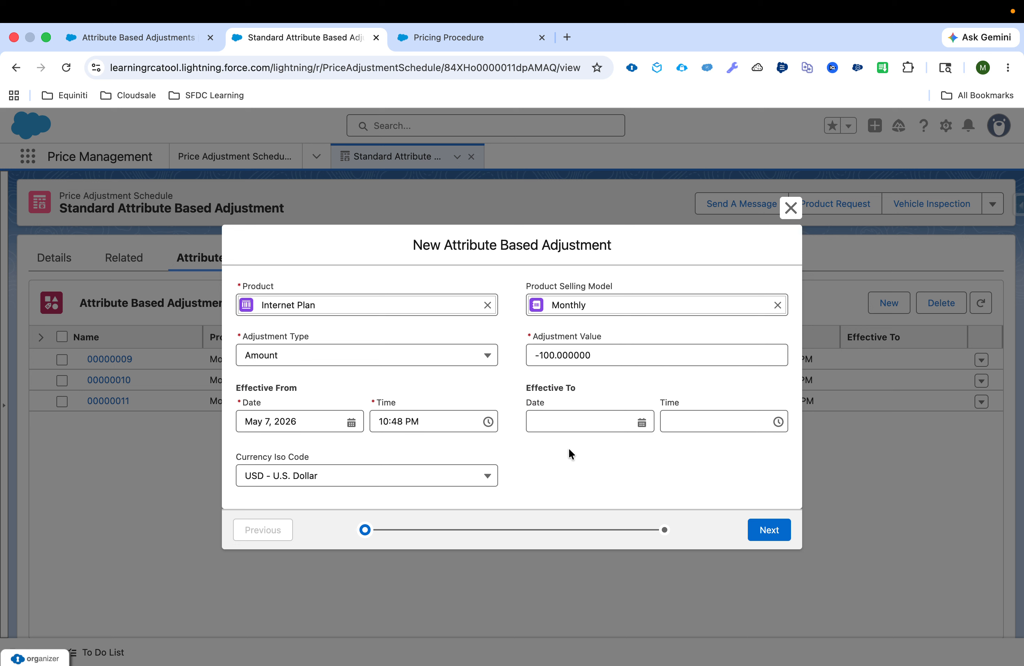
pyautogui.click(773, 533)
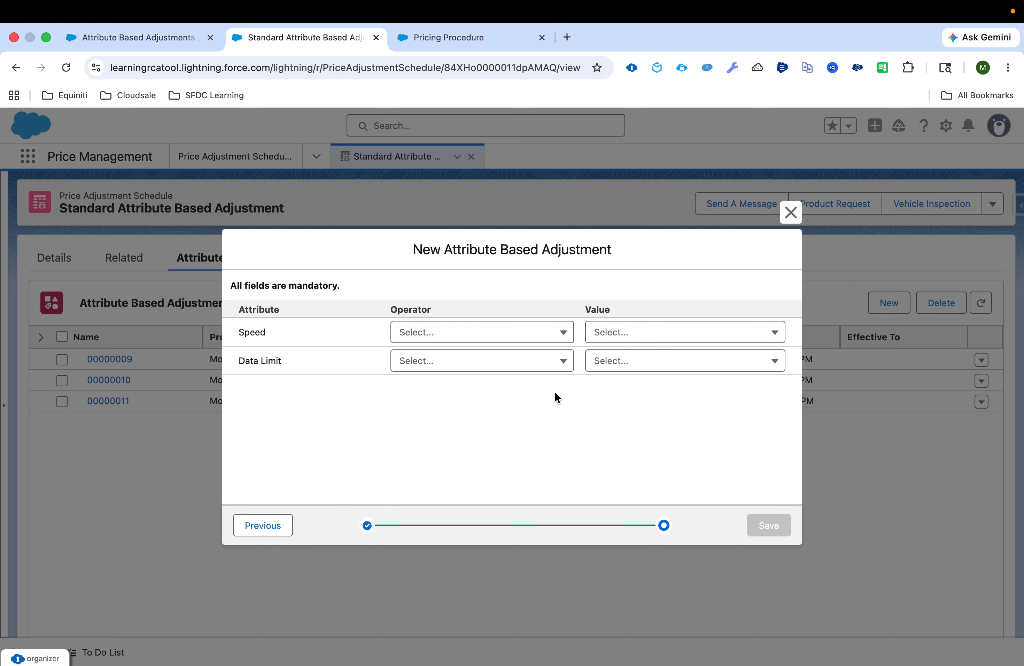
# Set the conditions to Speed equals 50 Mbps and Data Limit equals 500 GB, and close the form without saving.
pyautogui.click(468, 343)
pyautogui.click(458, 363)
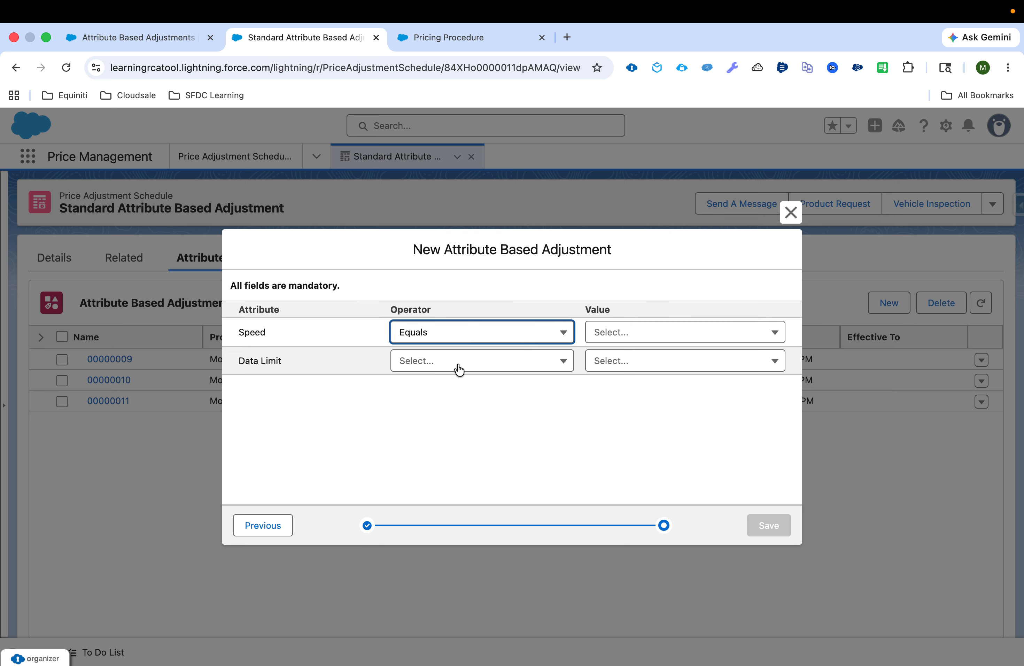
pyautogui.click(631, 333)
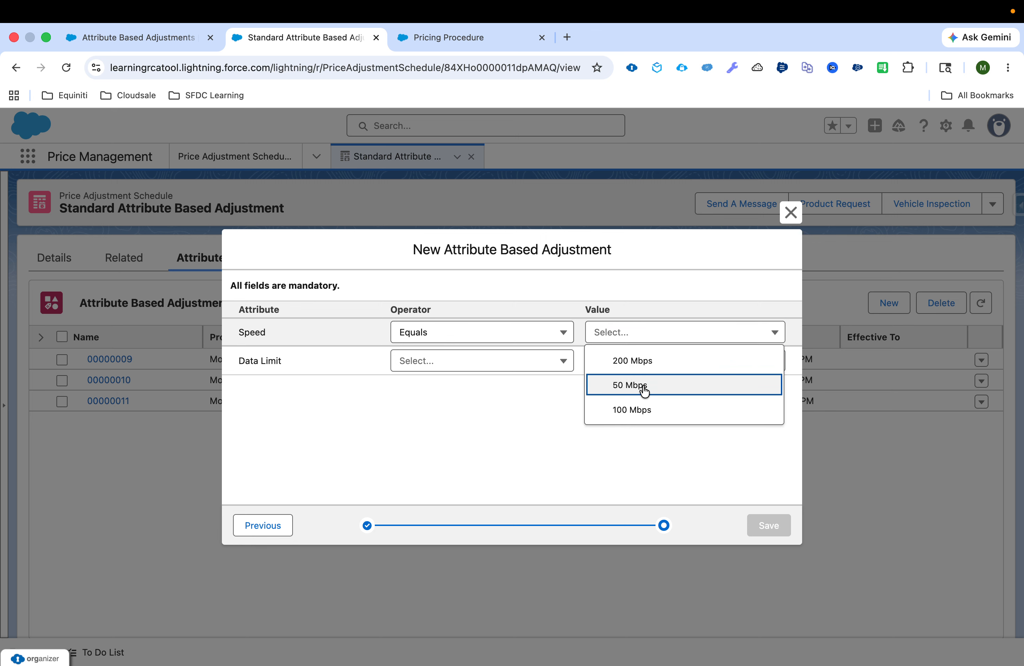
pyautogui.click(643, 387)
pyautogui.click(458, 358)
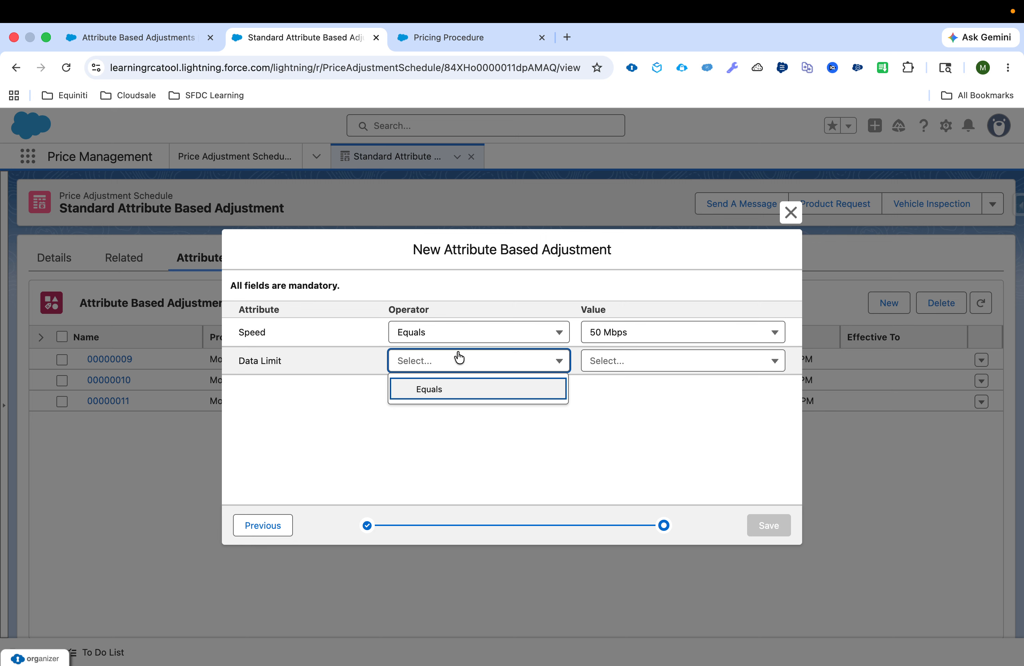
pyautogui.click(456, 394)
pyautogui.click(619, 364)
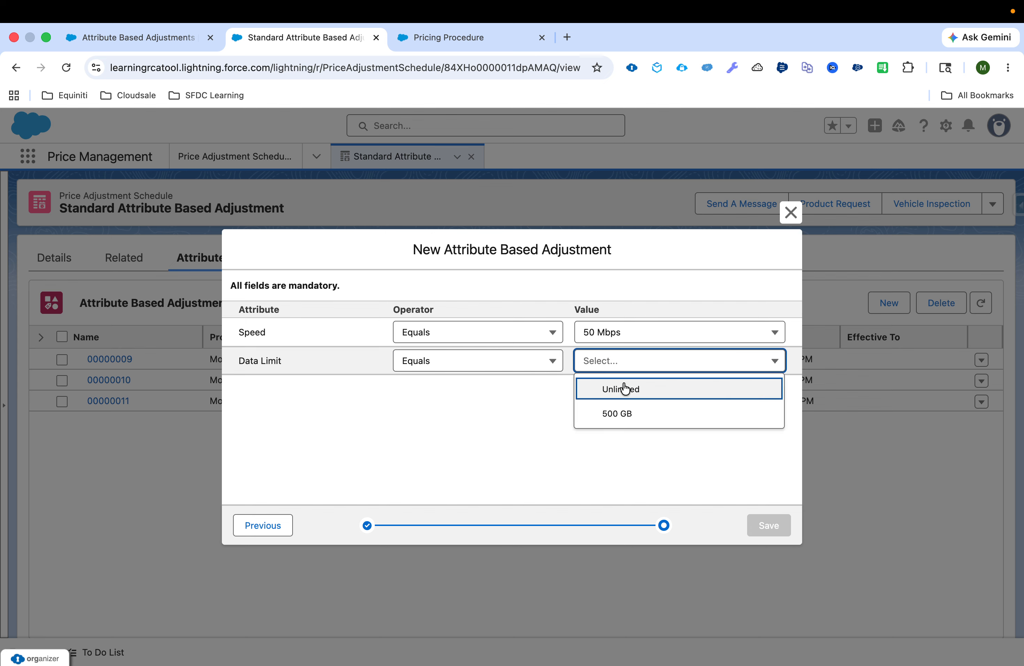
pyautogui.click(623, 414)
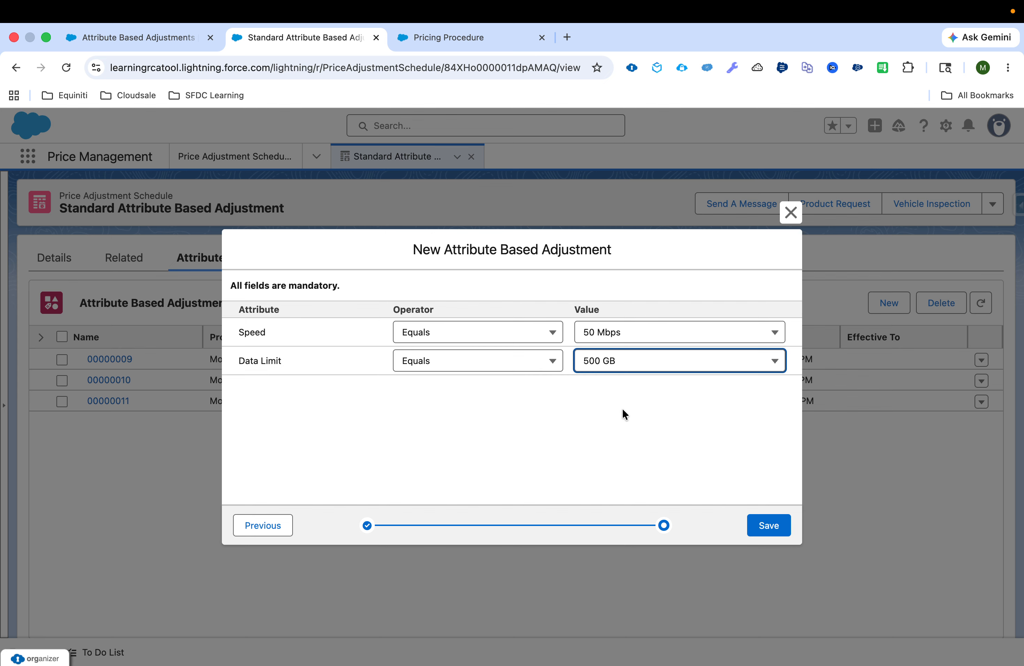
pyautogui.click(791, 218)
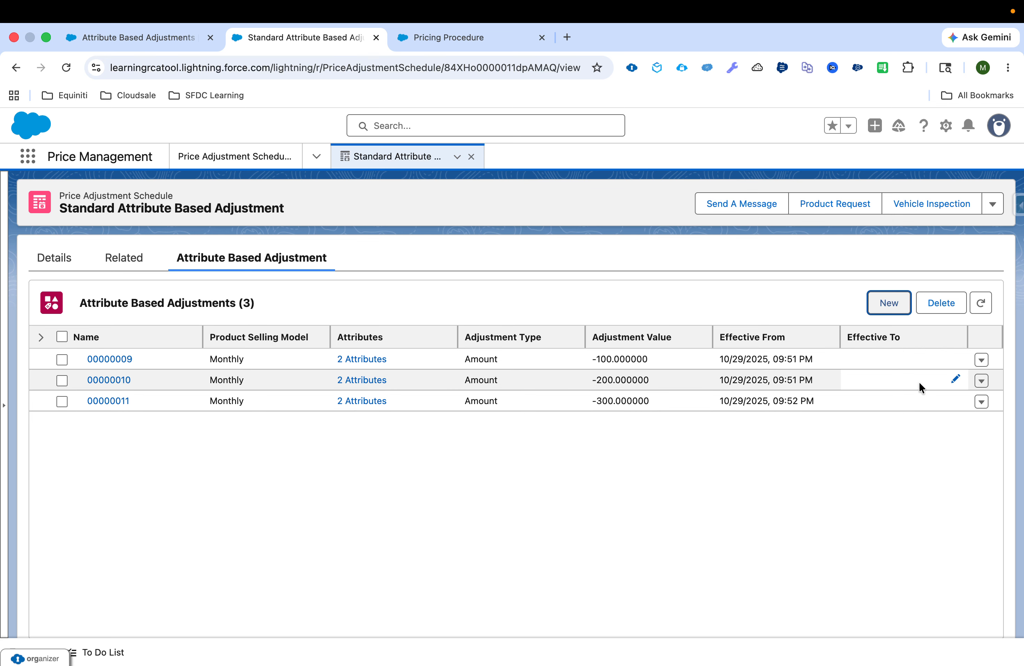
# Inspect the attribute conditions behind the existing -100 adjustment and close them unchanged.
pyautogui.click(982, 360)
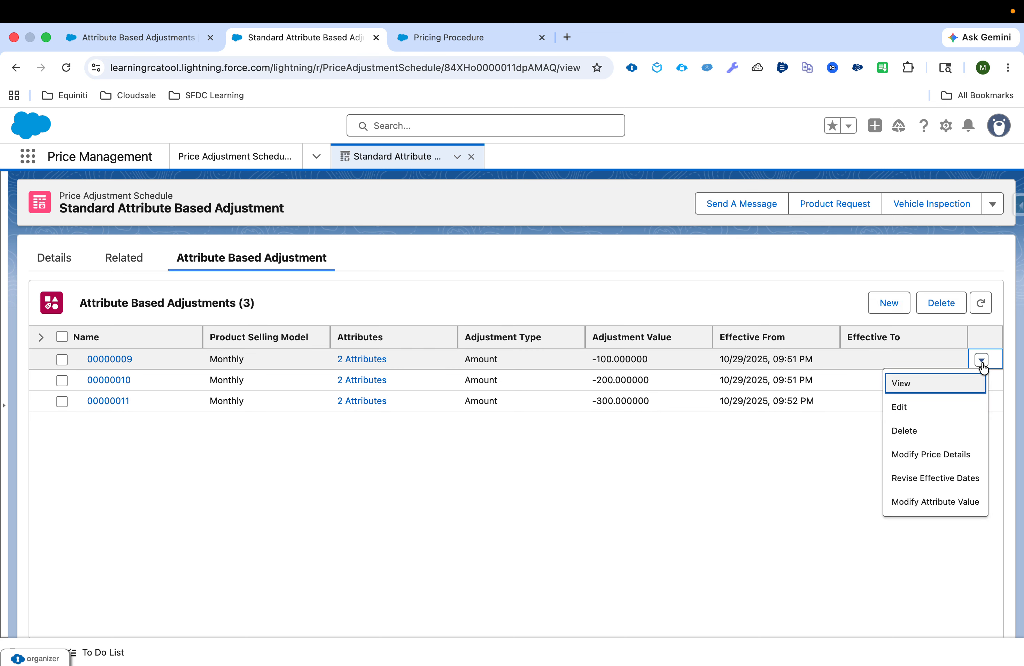
pyautogui.click(943, 502)
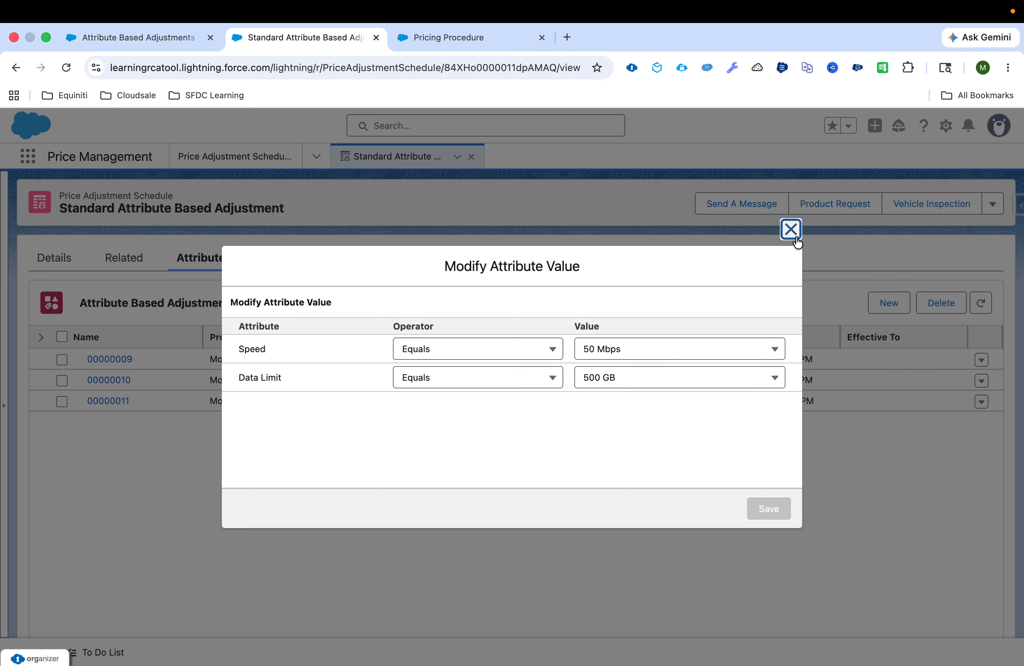
pyautogui.click(791, 229)
pyautogui.click(596, 362)
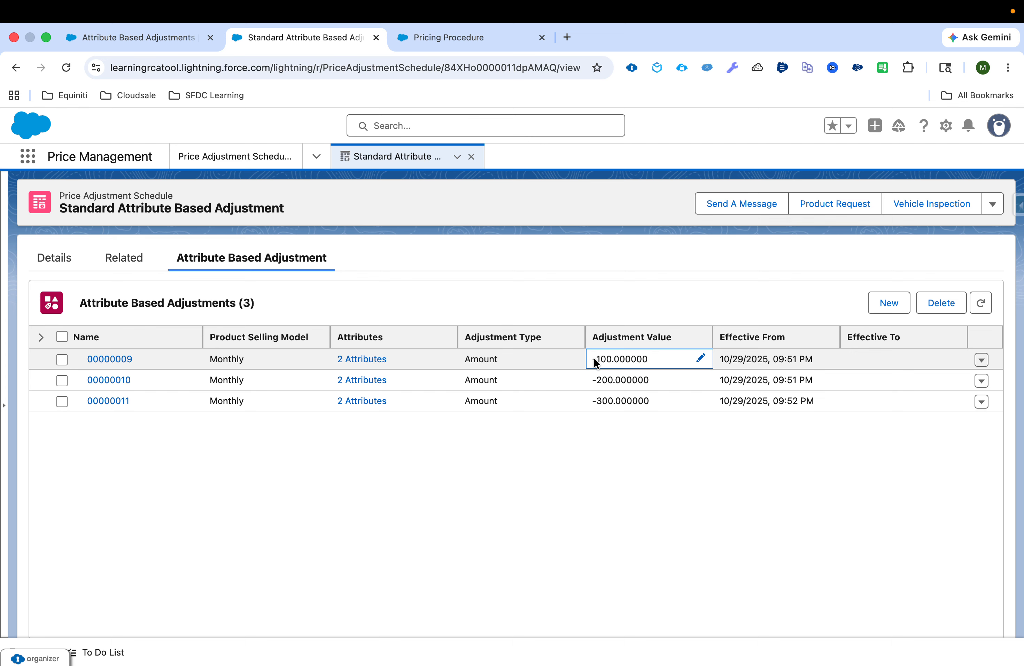
# Inspect the attribute conditions behind the existing -200 adjustment and close them unchanged.
pyautogui.click(981, 381)
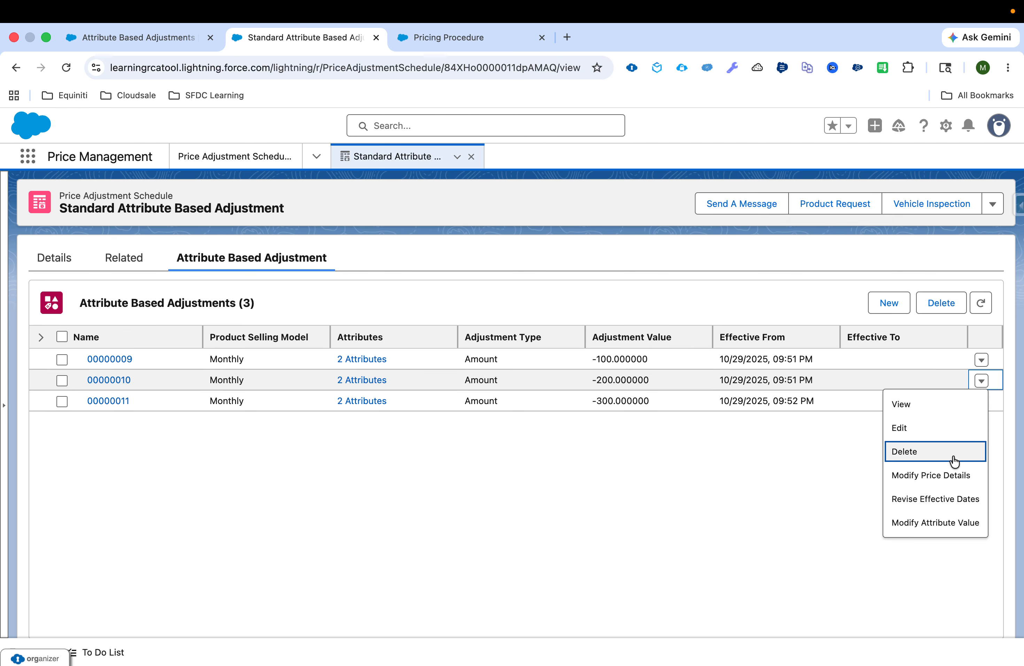
pyautogui.click(930, 523)
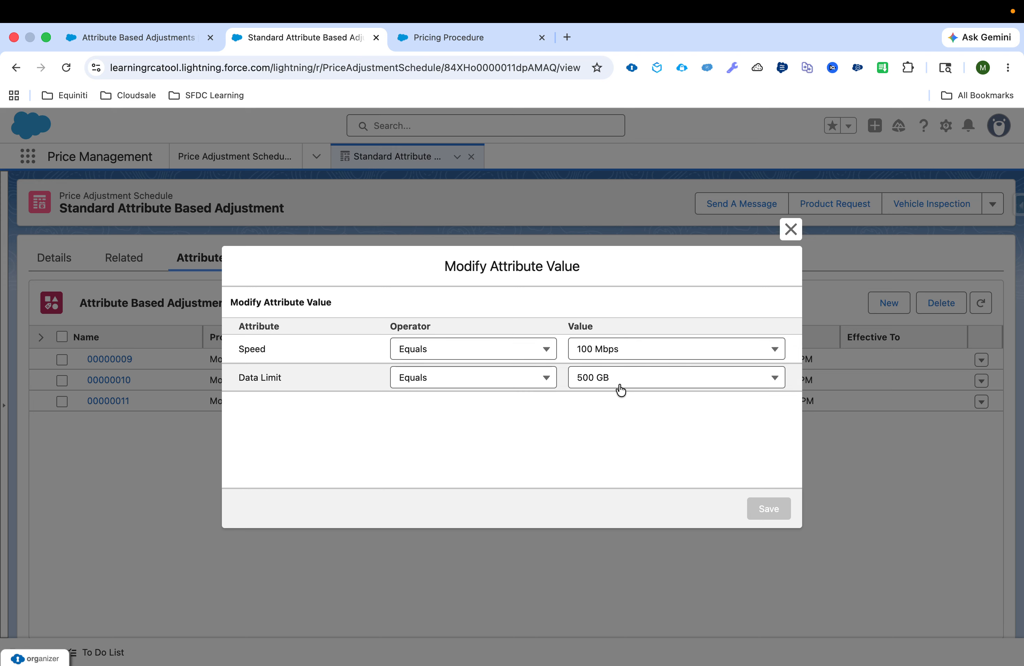
pyautogui.click(788, 240)
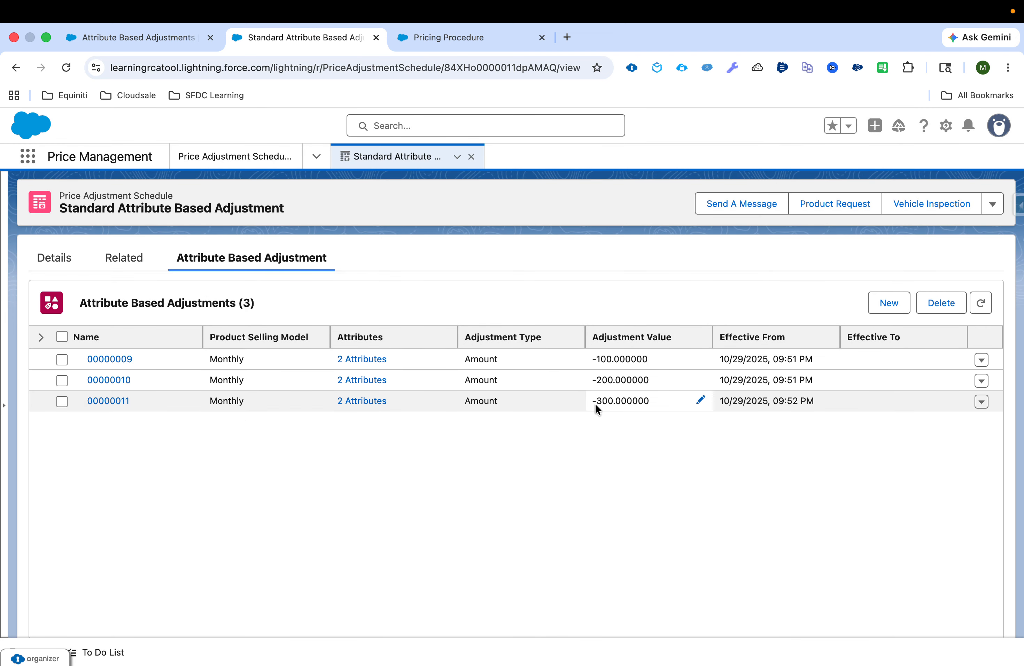
# Inspect the attribute conditions behind the existing -300 adjustment and close them unchanged.
pyautogui.click(982, 402)
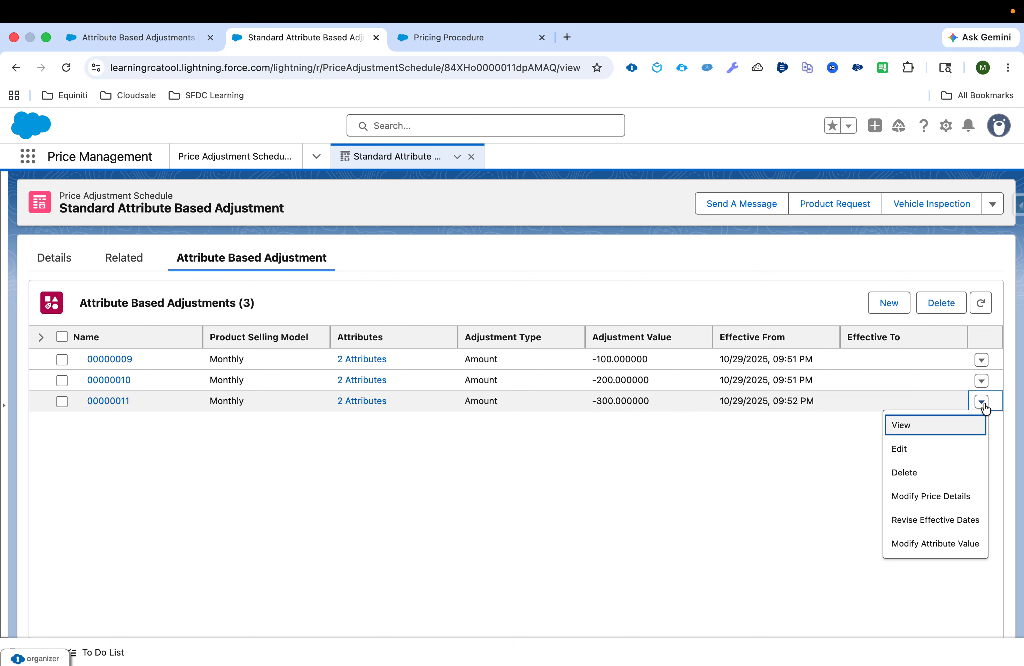
pyautogui.click(919, 546)
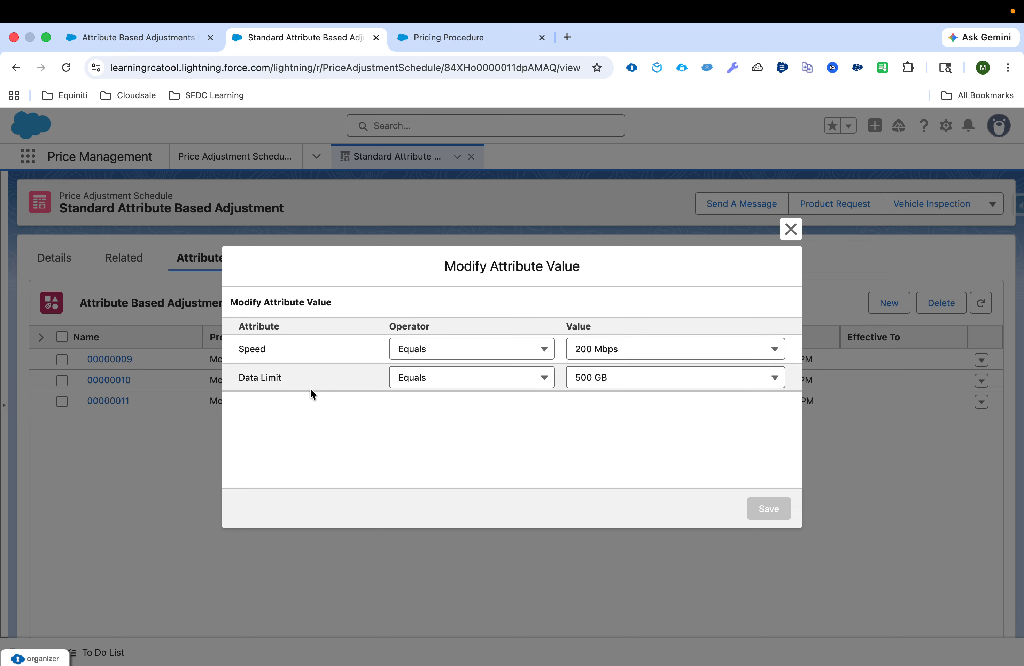
pyautogui.click(790, 229)
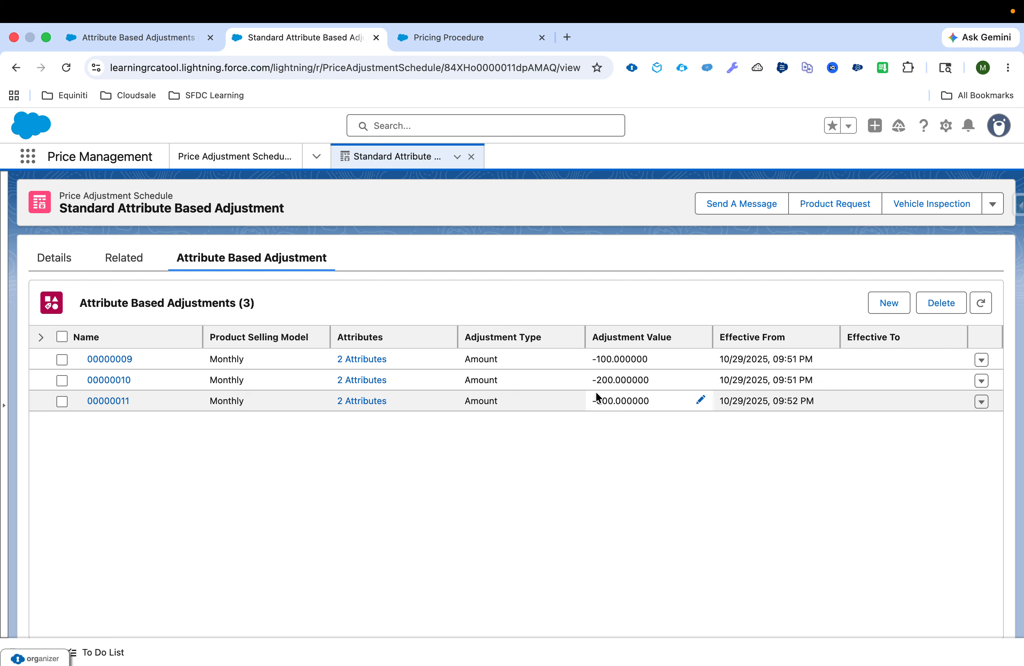
# Switch to the Attribute Based Pricing procedure, examine the Pricing Setting element's input and output variables, and collapse the element.
pyautogui.click(460, 41)
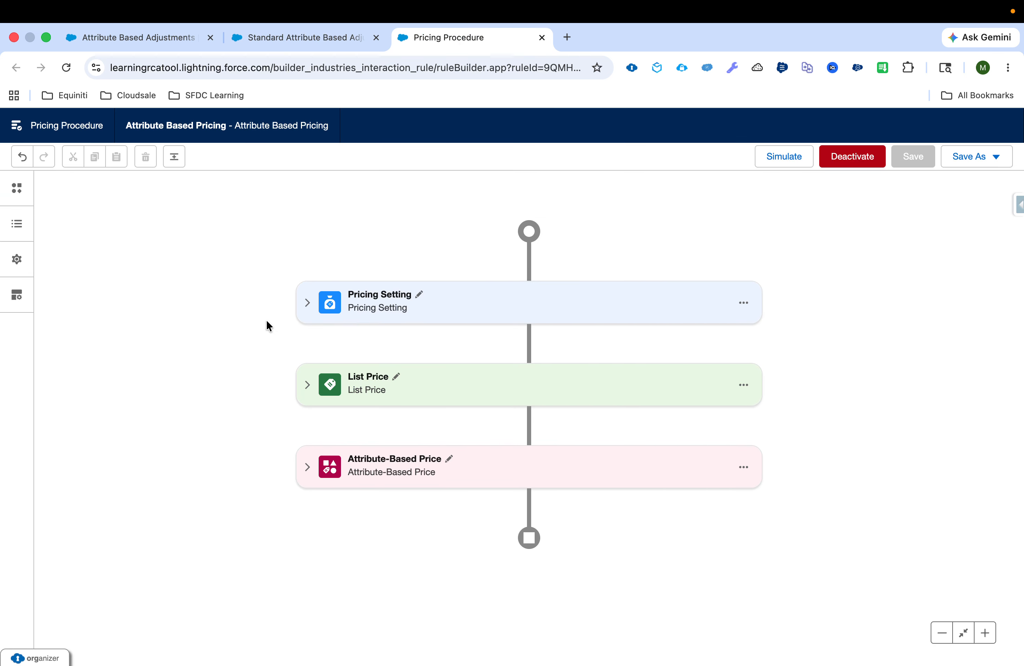
pyautogui.click(308, 302)
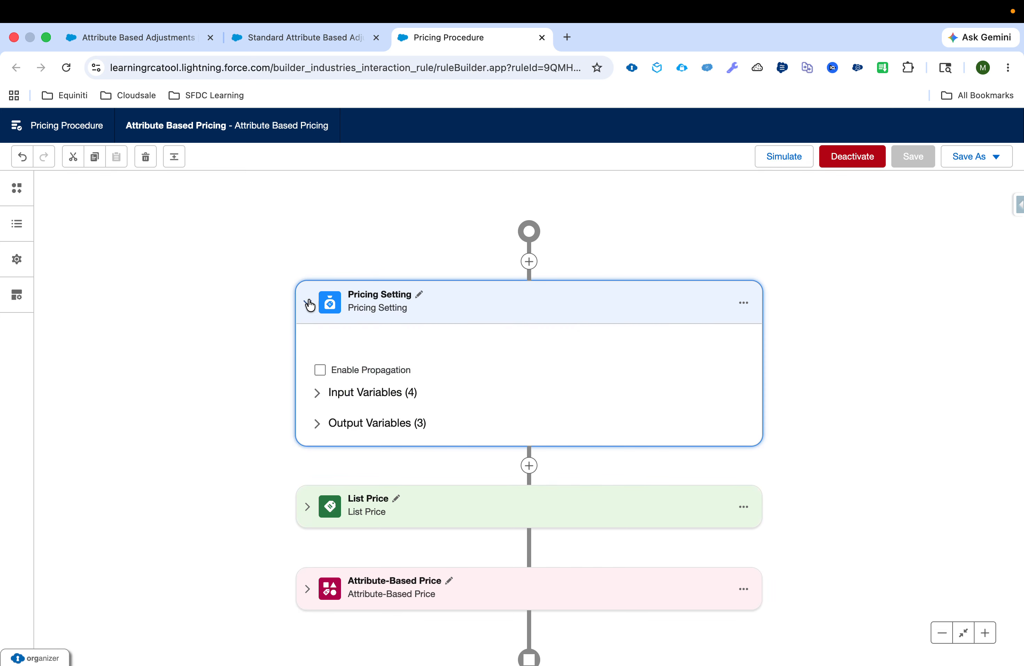
pyautogui.click(318, 392)
pyautogui.scroll(-2, 318, 433)
pyautogui.click(316, 475)
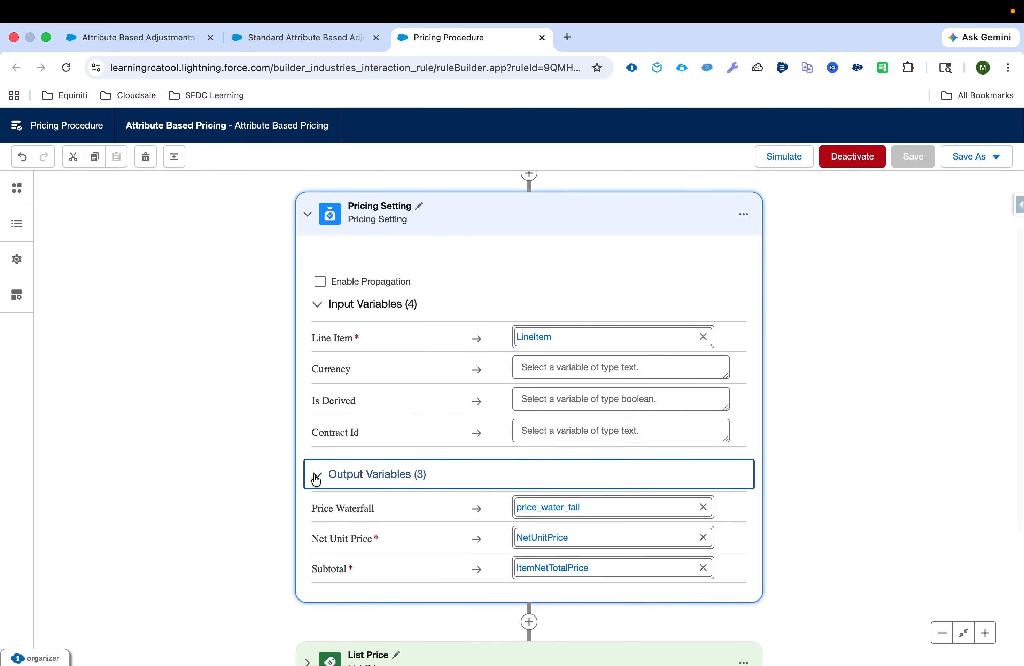
pyautogui.scroll(-5, 315, 477)
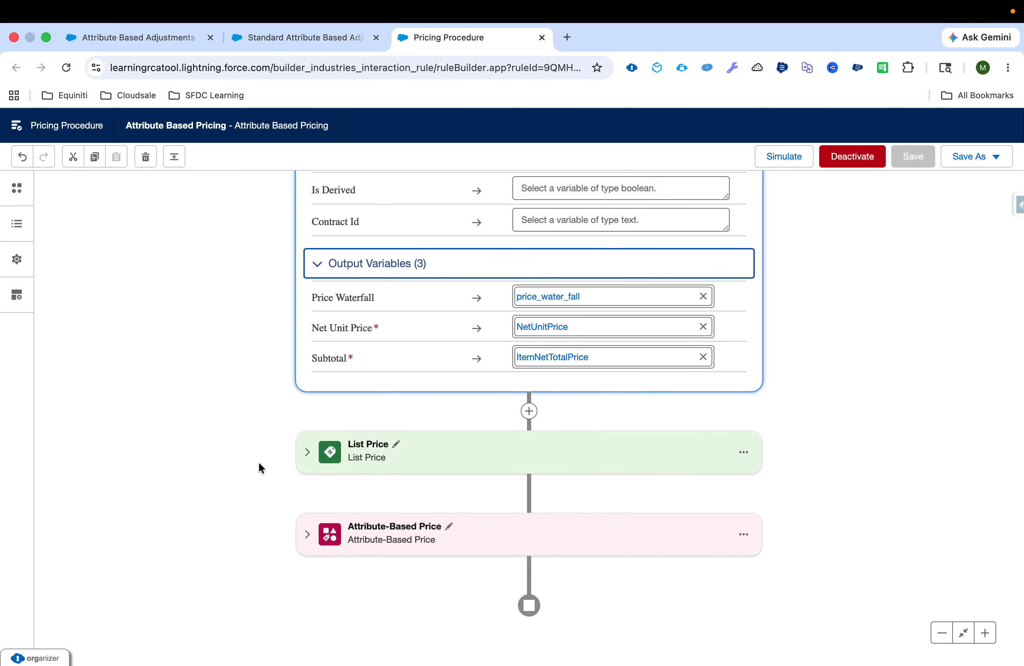
pyautogui.scroll(3, 259, 462)
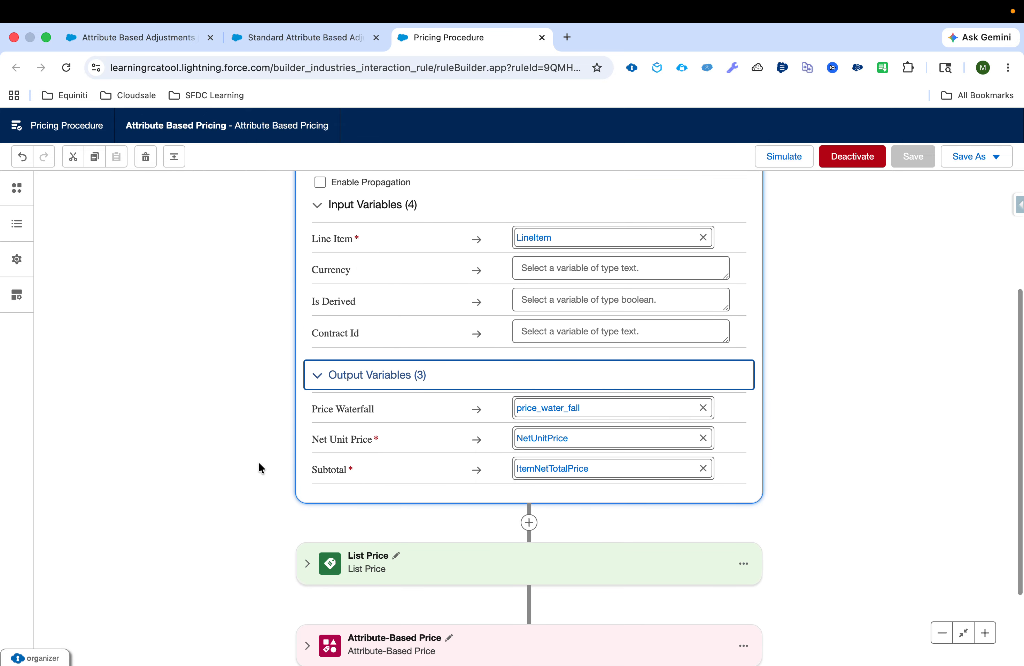
pyautogui.scroll(2, 259, 462)
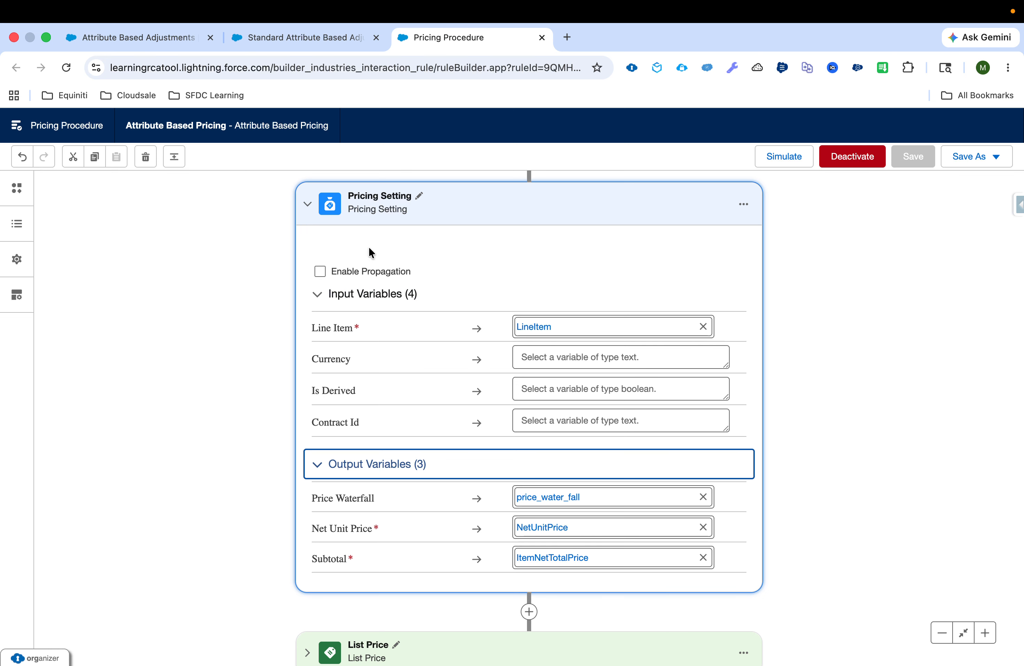
pyautogui.click(308, 207)
# Examine the List Price element's input rule, output rule, input and output variables, and collapse the element.
pyautogui.click(307, 385)
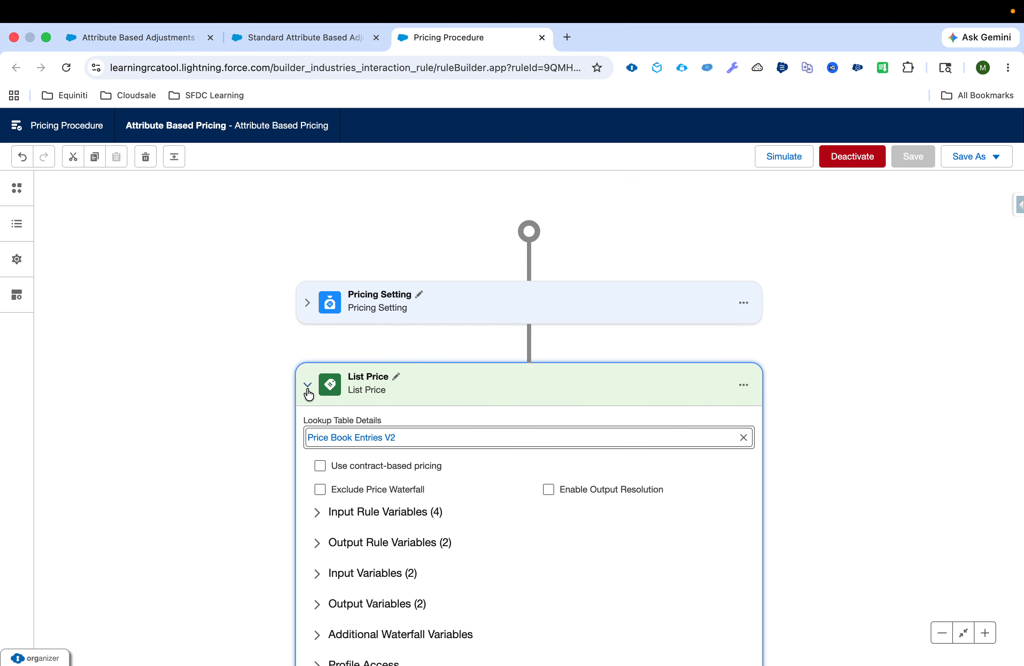
pyautogui.click(315, 524)
pyautogui.scroll(-3, 315, 528)
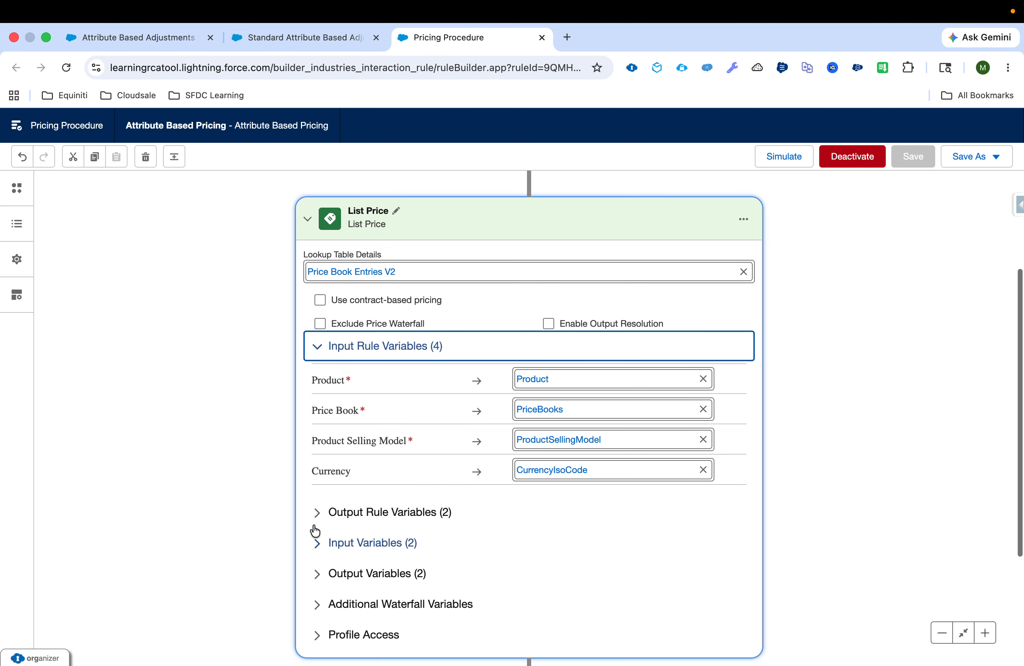
pyautogui.click(316, 510)
pyautogui.scroll(-5, 319, 497)
pyautogui.click(323, 449)
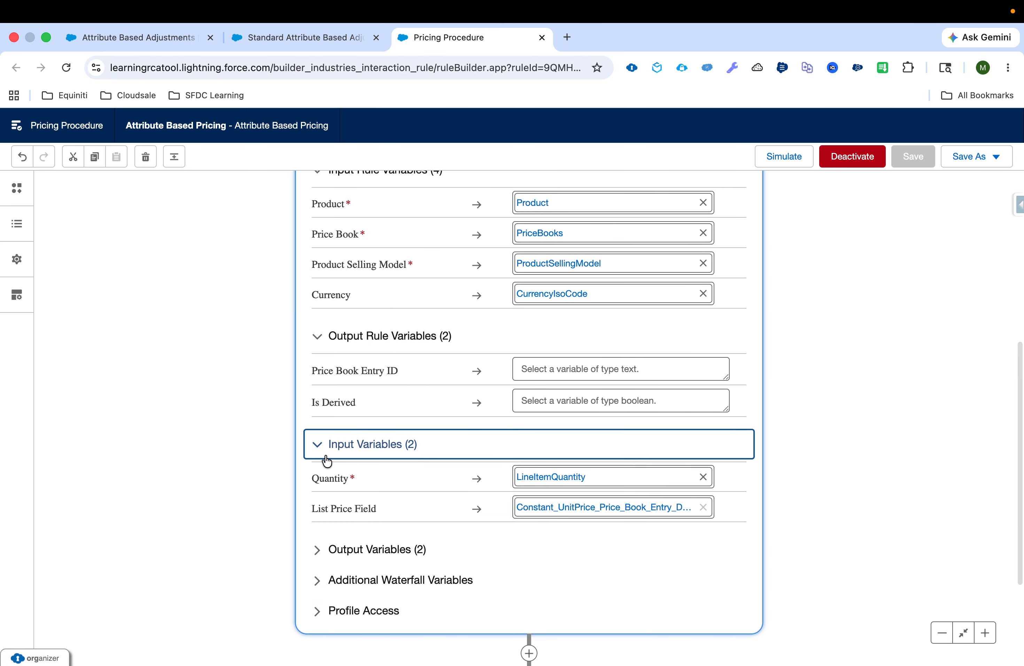
pyautogui.click(322, 551)
pyautogui.scroll(-3, 322, 556)
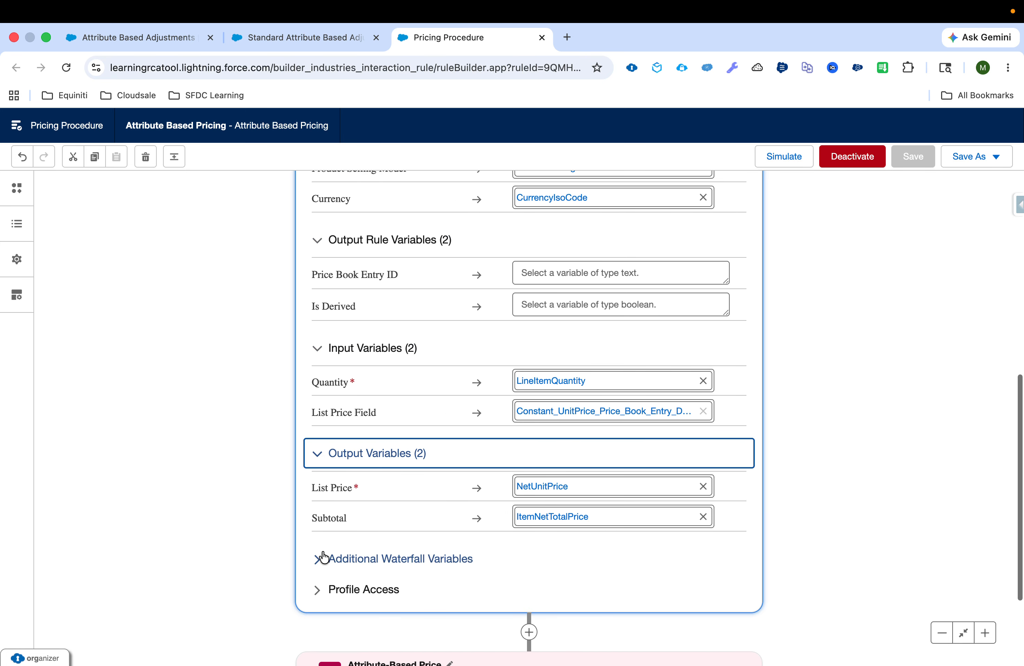
pyautogui.scroll(4, 348, 422)
pyautogui.scroll(5, 349, 423)
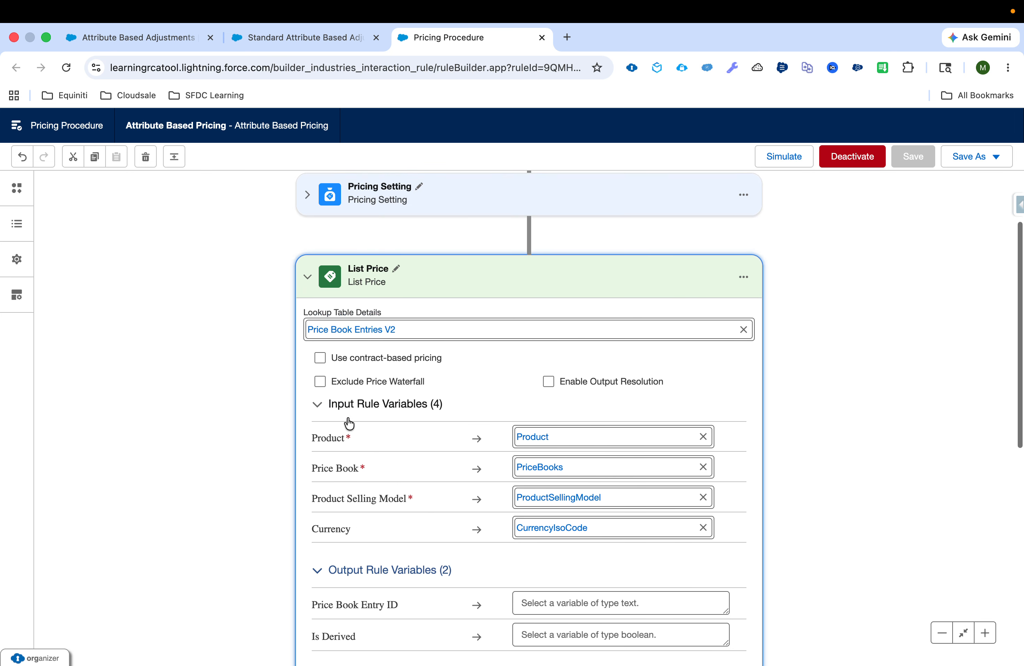
pyautogui.click(308, 293)
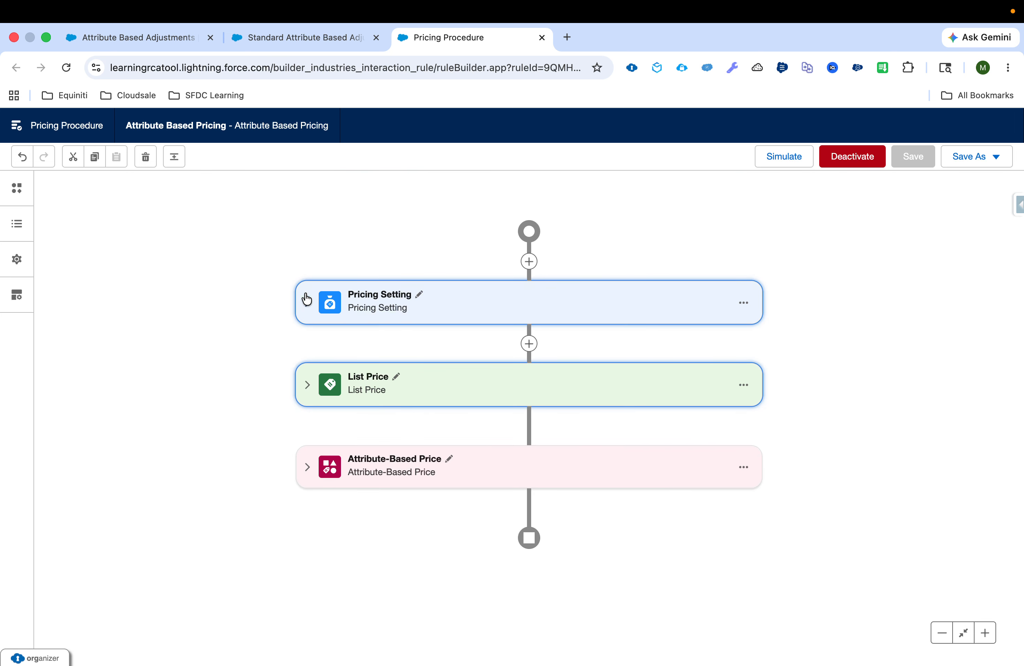
# Expand the Attribute-Based Price element to check its lookup table.
pyautogui.click(307, 467)
pyautogui.scroll(-2, 305, 469)
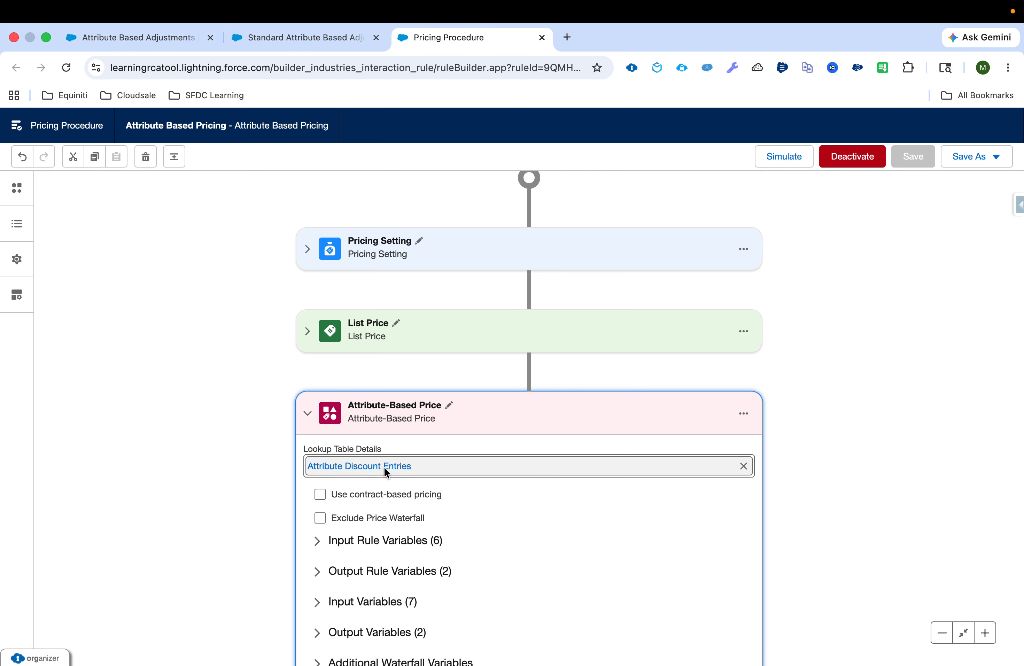
# From the price adjustment schedule page, open Setup, search for "decision" and open Decision Tables in a separate browser tab.
pyautogui.click(329, 38)
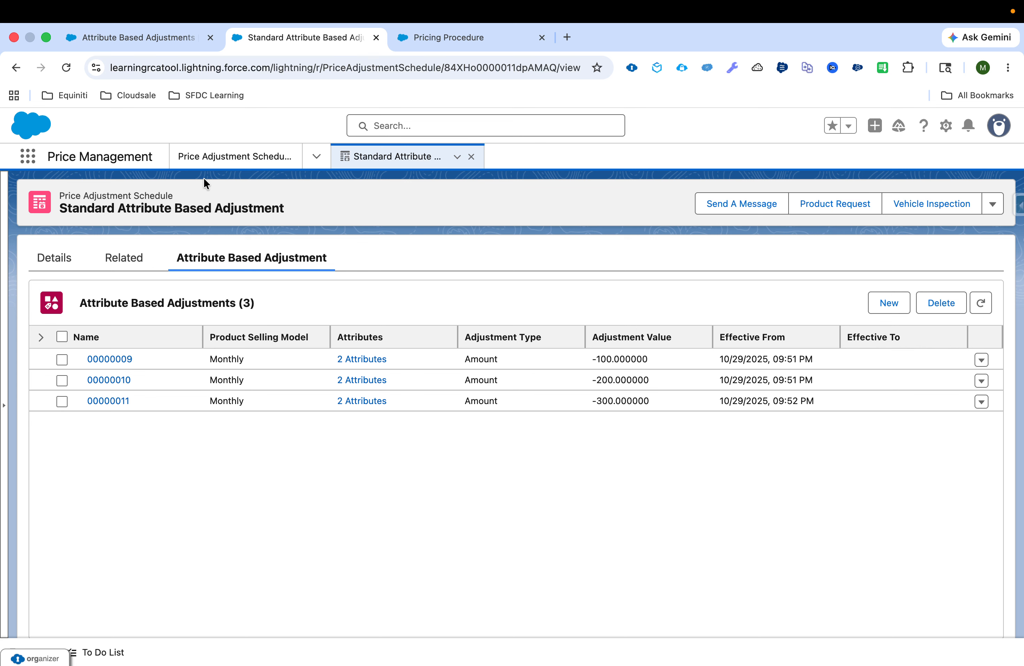
pyautogui.click(947, 127)
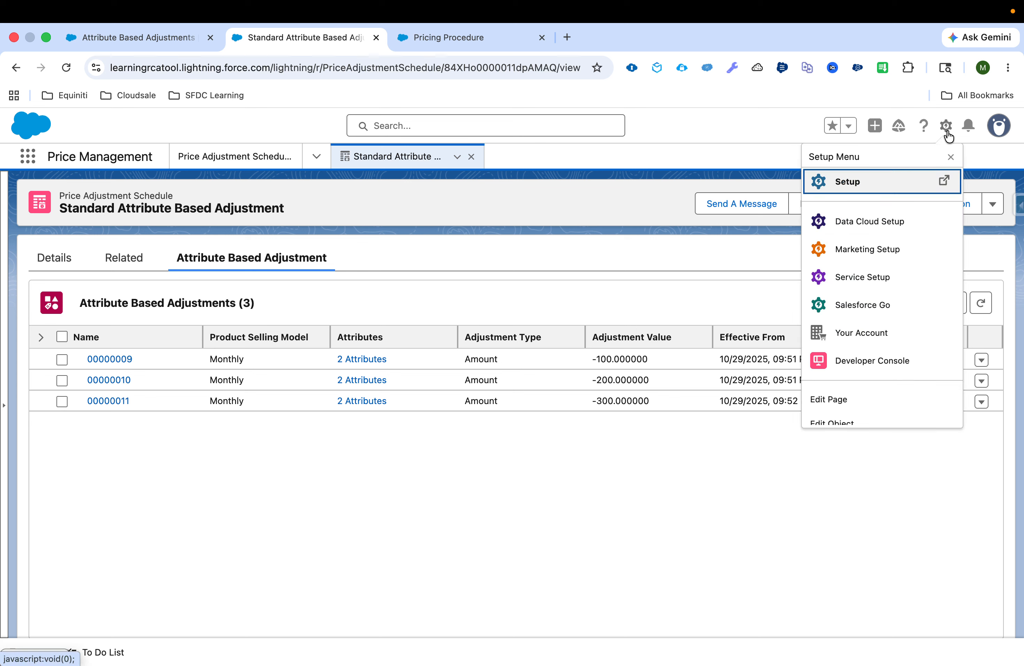
pyautogui.click(900, 181)
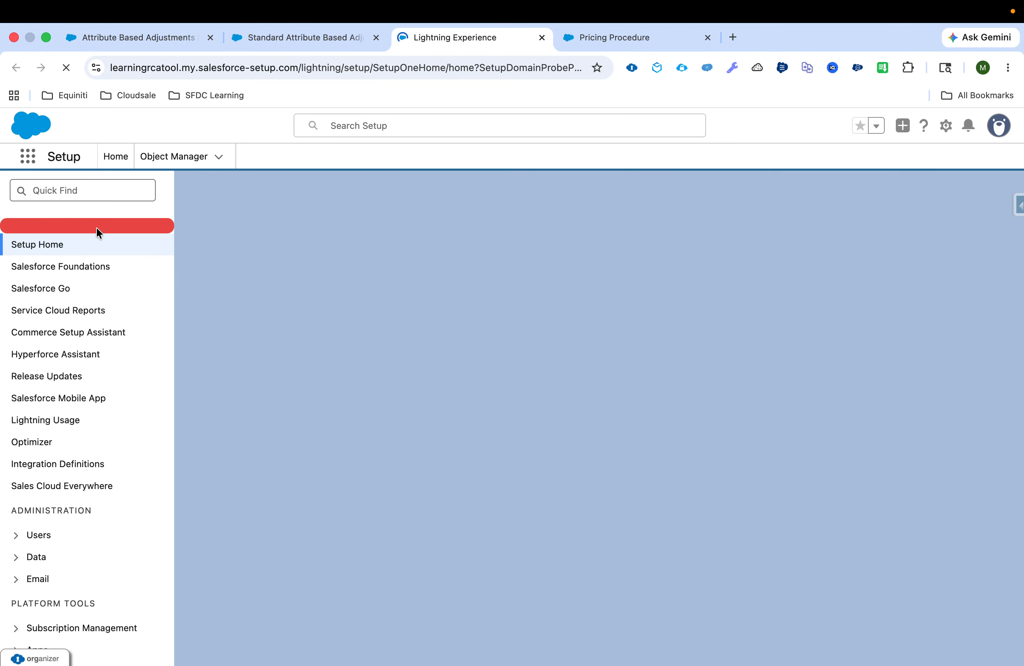
pyautogui.click(83, 200)
pyautogui.write('d')
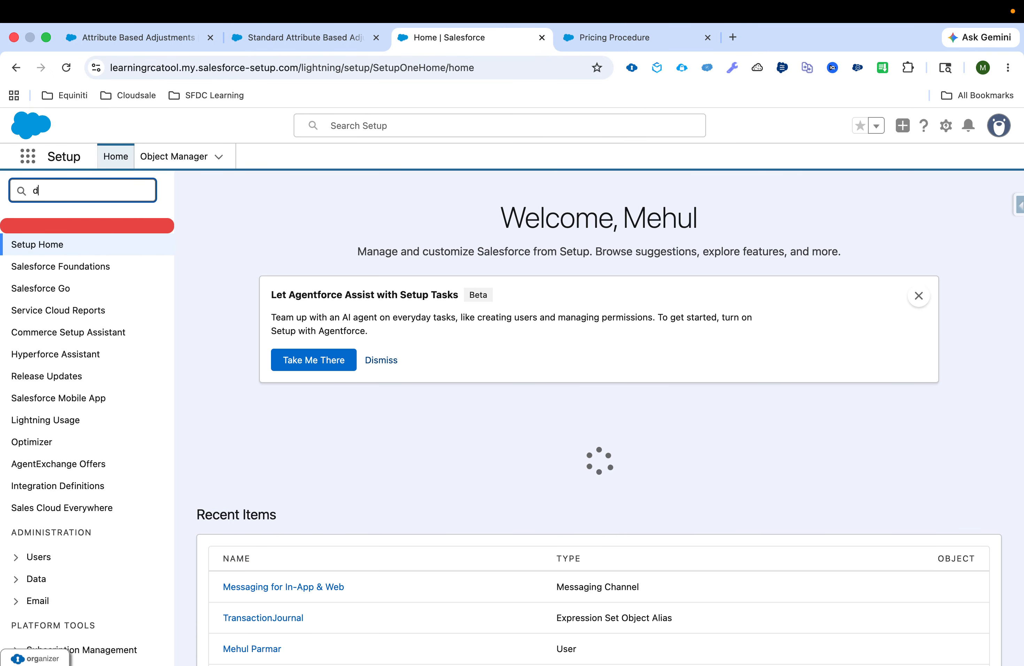
pyautogui.write('ecision')
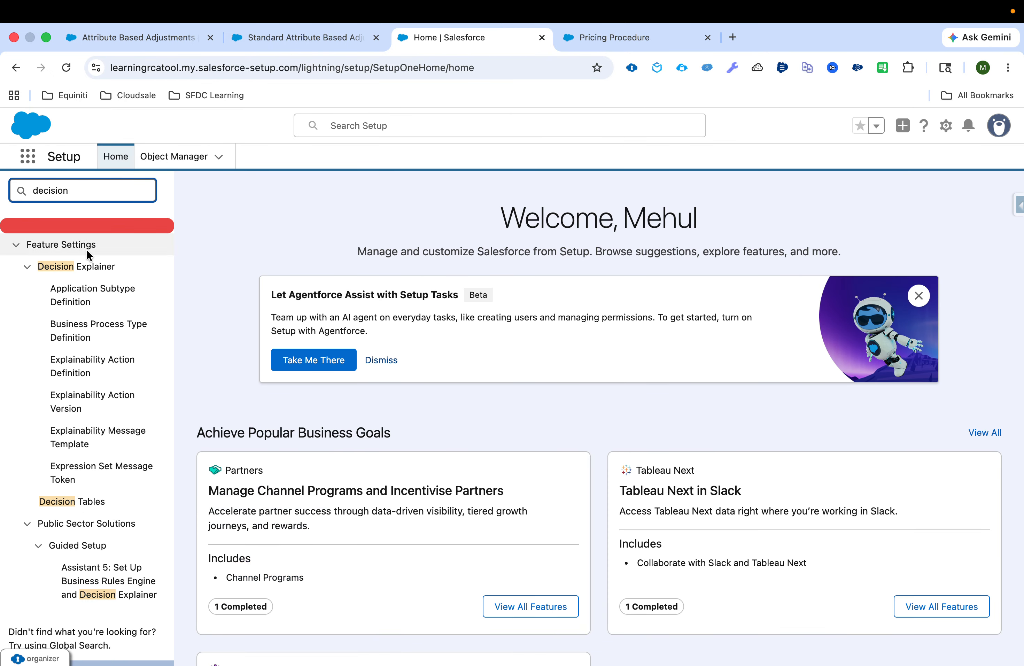
pyautogui.keyDown('super'); pyautogui.click(83, 501); pyautogui.keyUp('super')
pyautogui.click(608, 37)
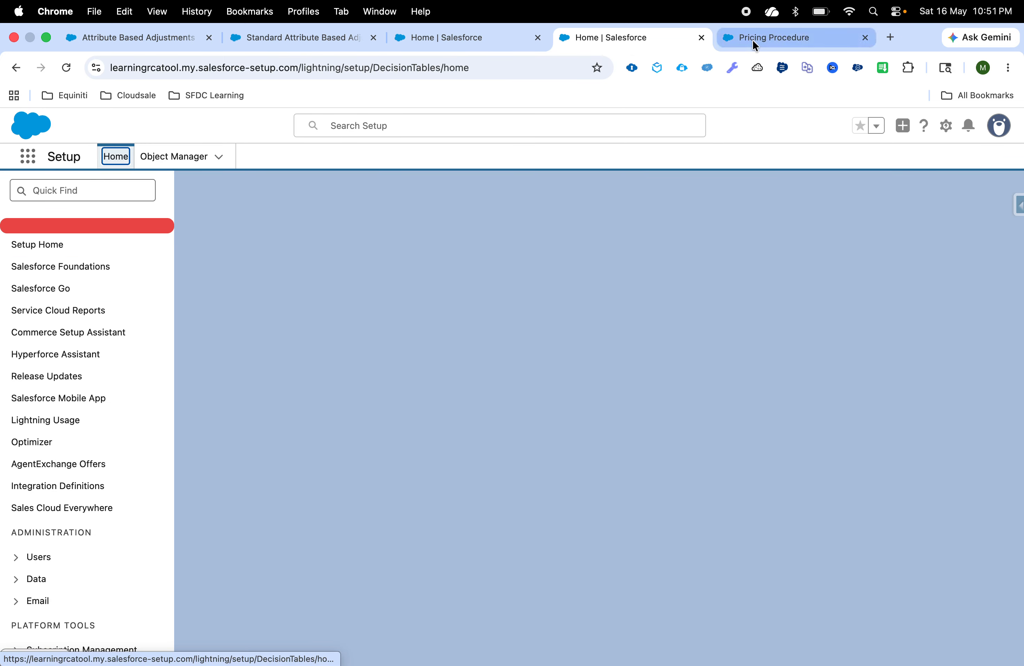
# Open the Attribute Discount Entries decision table and compare it with the lookup table used in the pricing procedure.
pyautogui.click(754, 38)
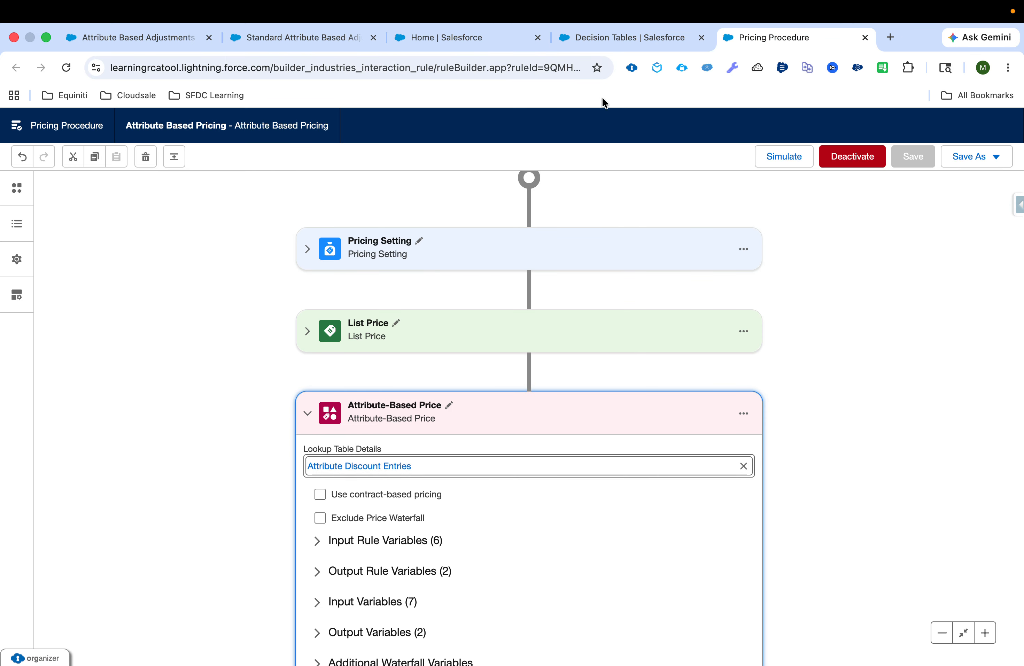
pyautogui.click(625, 37)
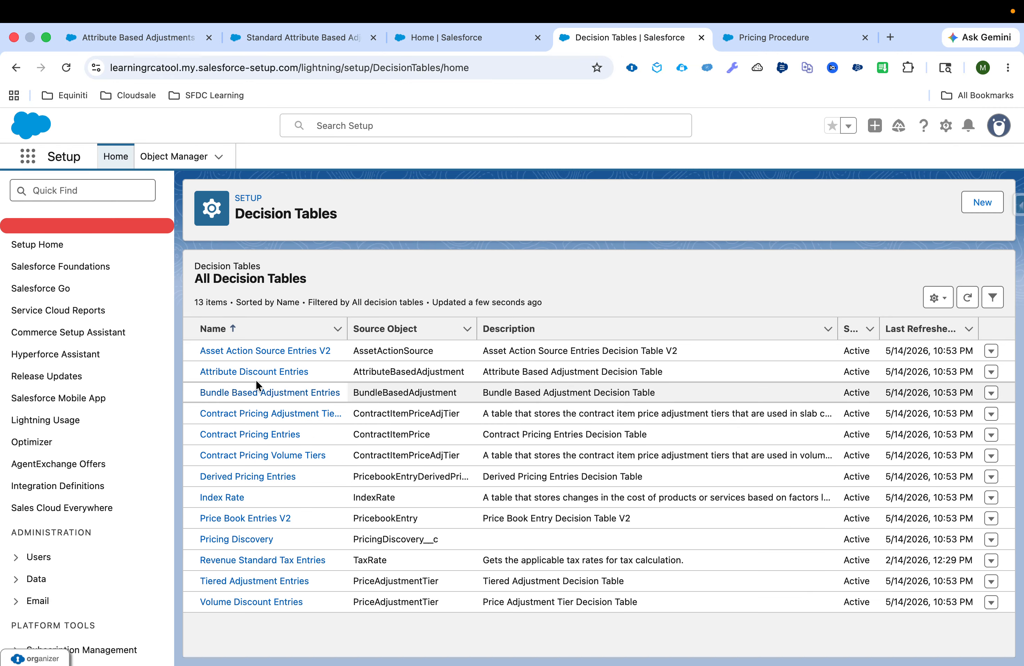
pyautogui.click(253, 370)
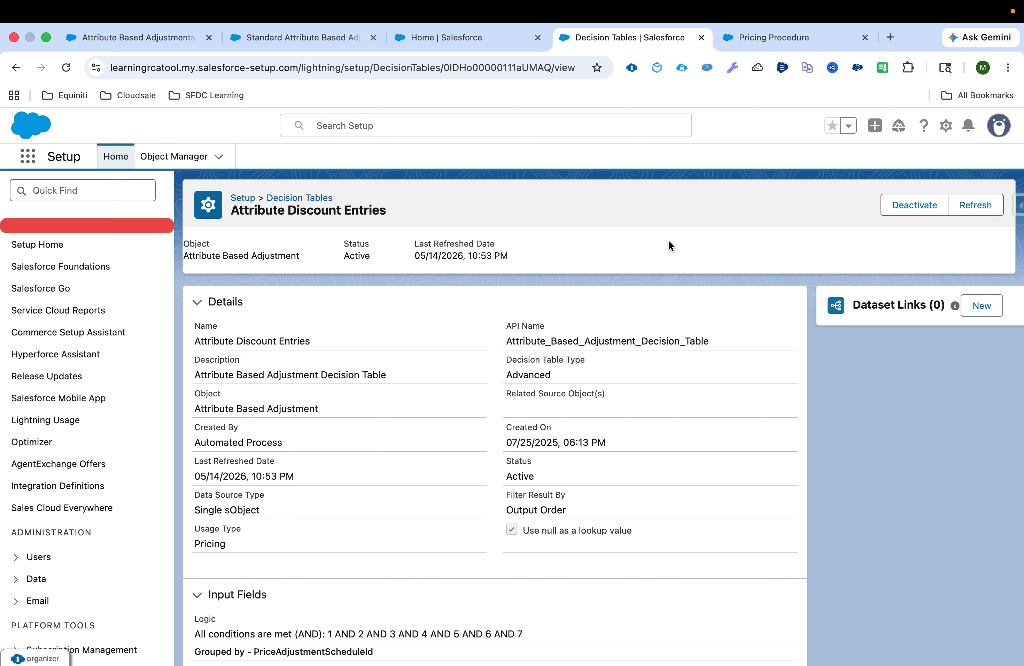
pyautogui.click(752, 39)
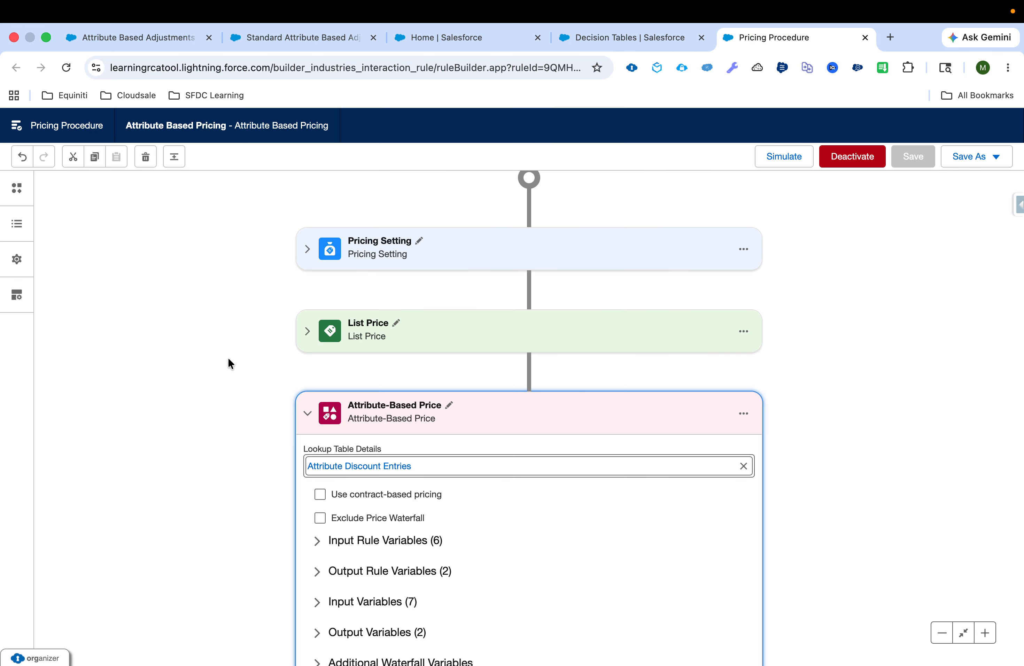
pyautogui.scroll(-3, 227, 357)
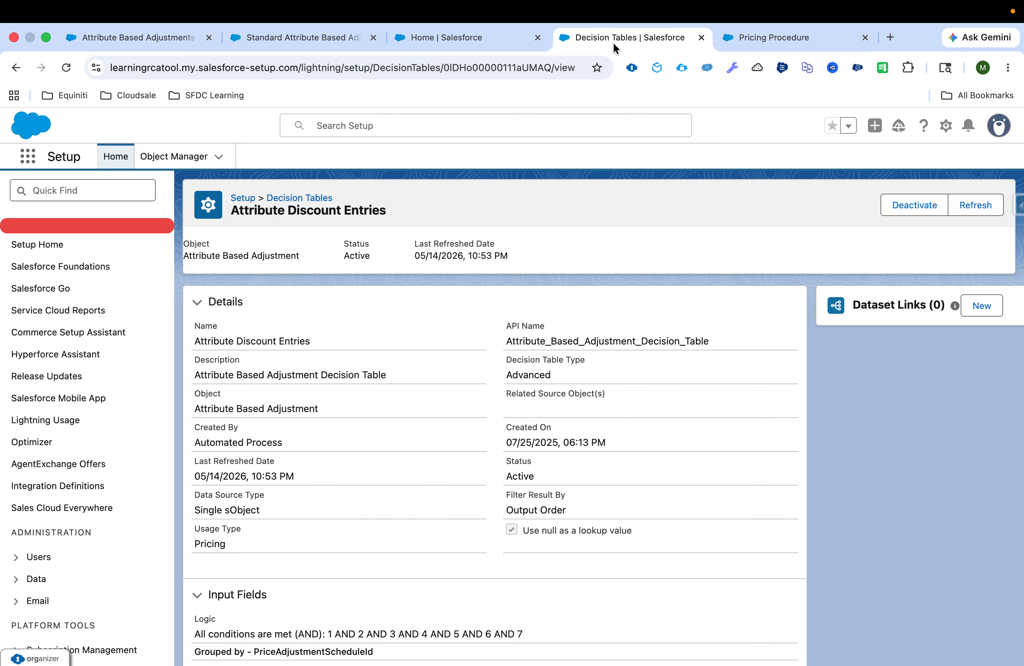
pyautogui.click(612, 43)
# Return to the pricing procedure and examine the Attribute-Based Price element's input rule variables.
pyautogui.click(754, 46)
pyautogui.click(321, 487)
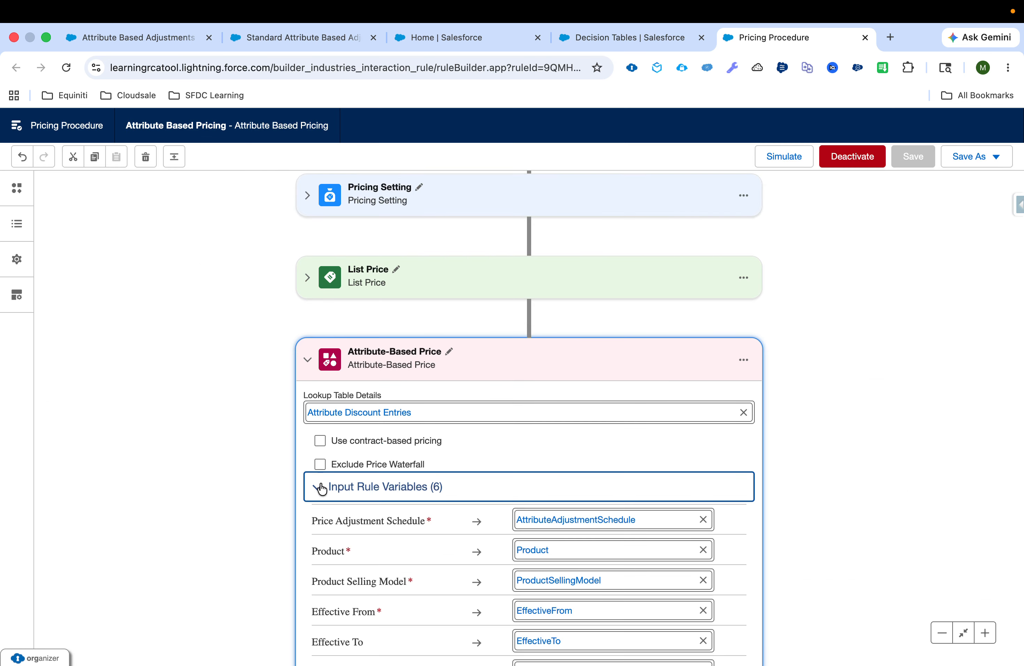
pyautogui.scroll(-2, 321, 487)
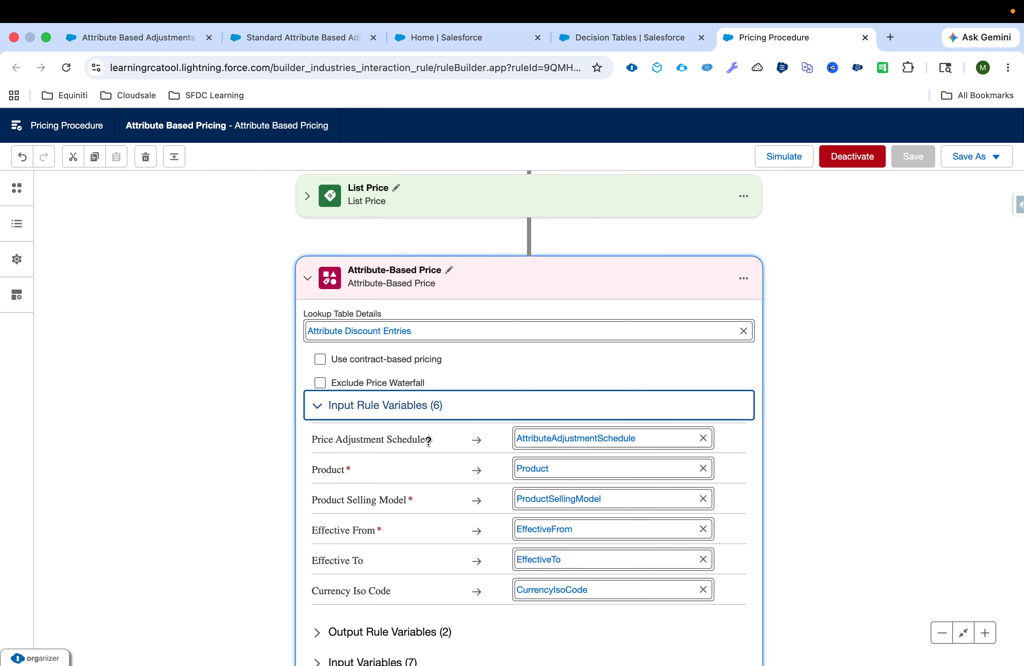
# Select the record ID of the Standard Attribute Based Adjustment schedule in its page address.
pyautogui.click(299, 38)
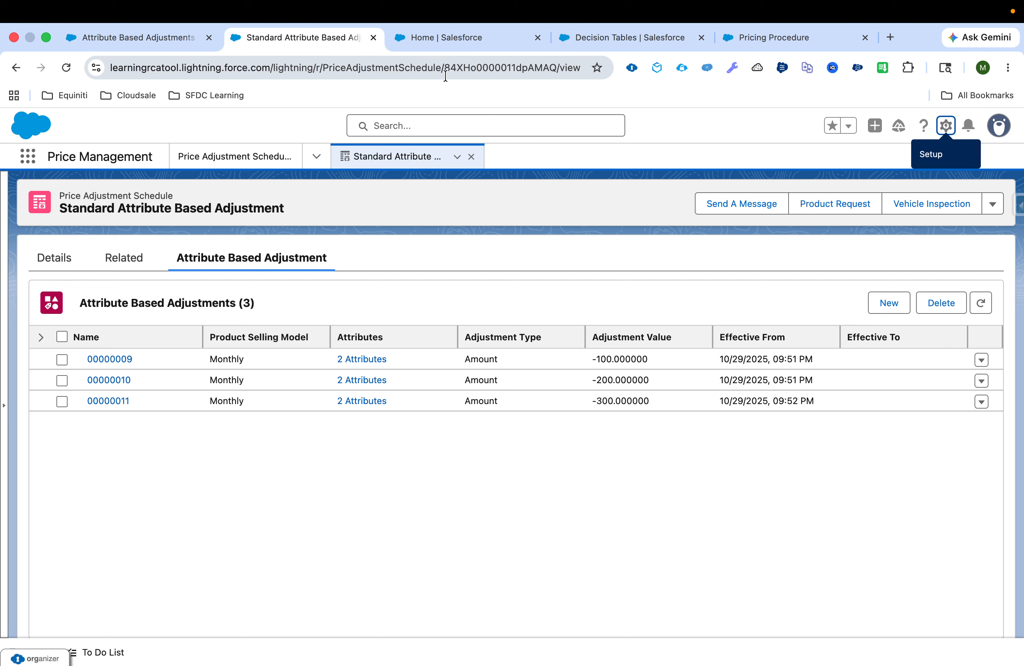
pyautogui.click(479, 66)
pyautogui.doubleClick(521, 70)
pyautogui.press('super+c')
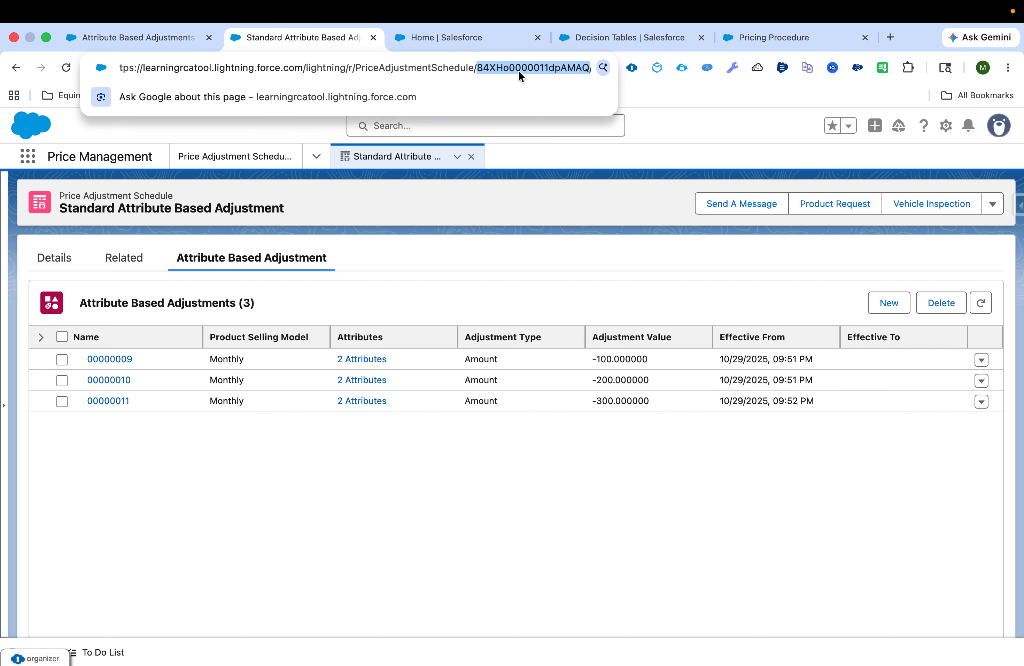
# Open the details of the AttributeAdjustmentSchedule resource in the pricing procedure to check its value against the schedule's record ID.
pyautogui.click(784, 38)
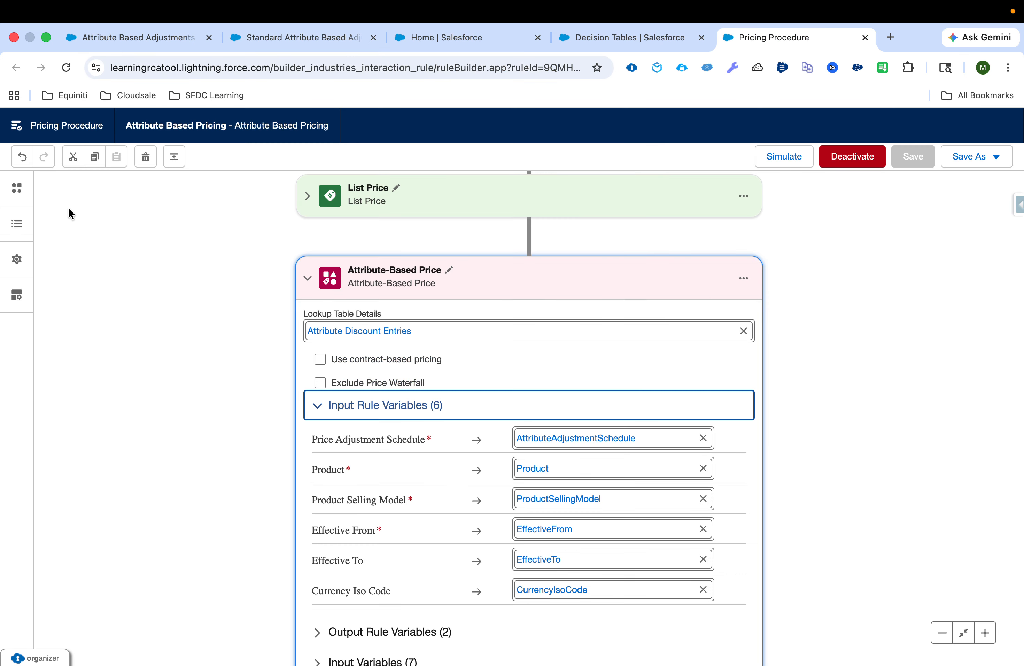
pyautogui.click(17, 260)
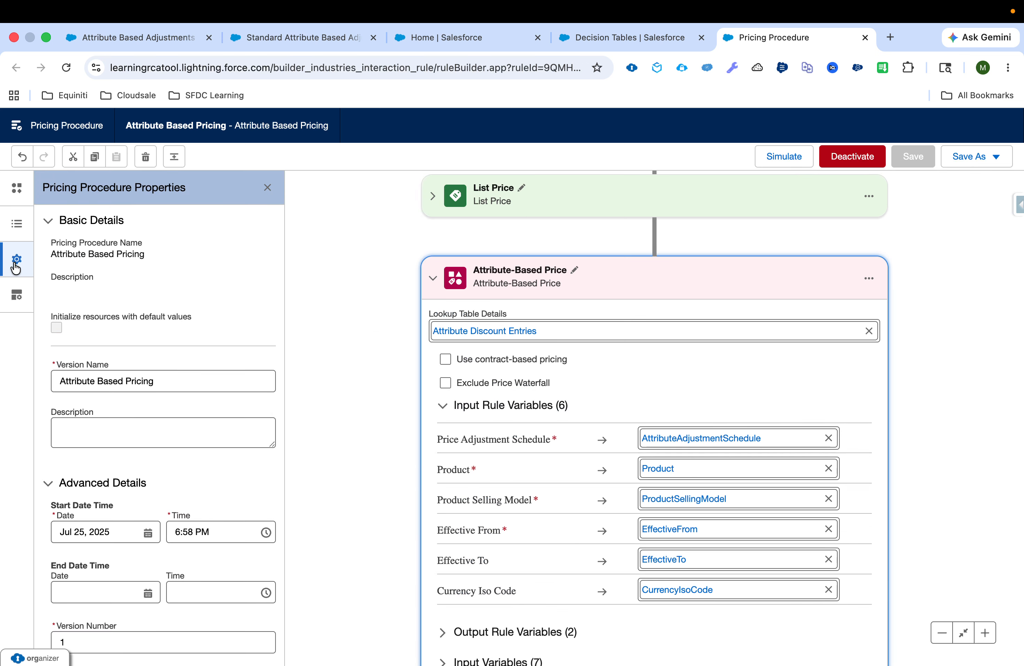
pyautogui.click(16, 223)
pyautogui.click(106, 515)
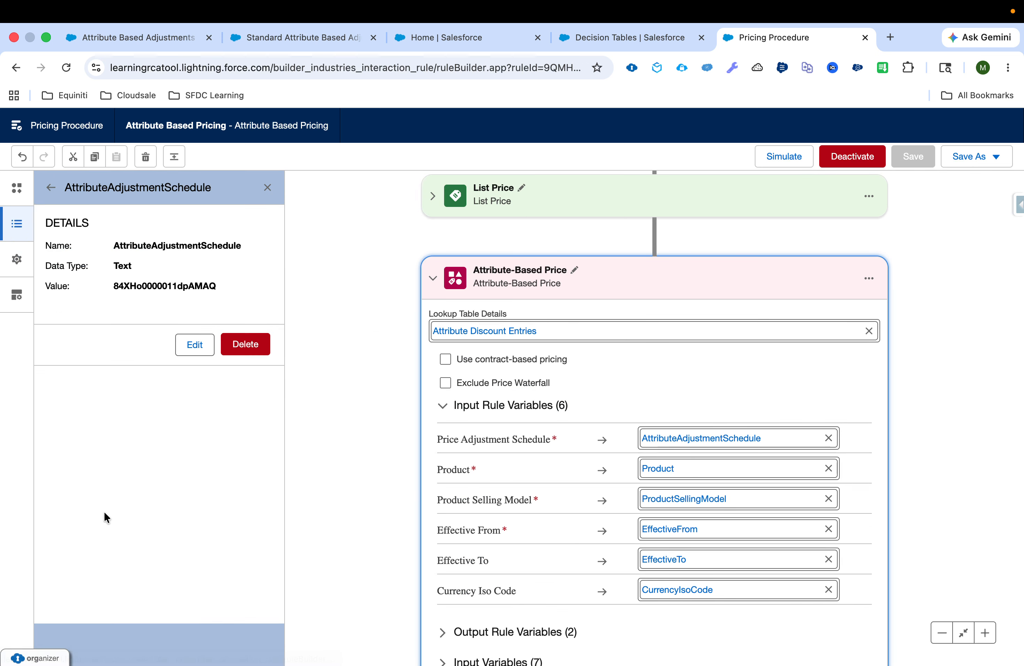
# Search the page for the copied schedule record ID to match it against the AttributeAdjustmentSchedule value, and close the resource details and search.
pyautogui.press('super+f')
pyautogui.press('super+v')
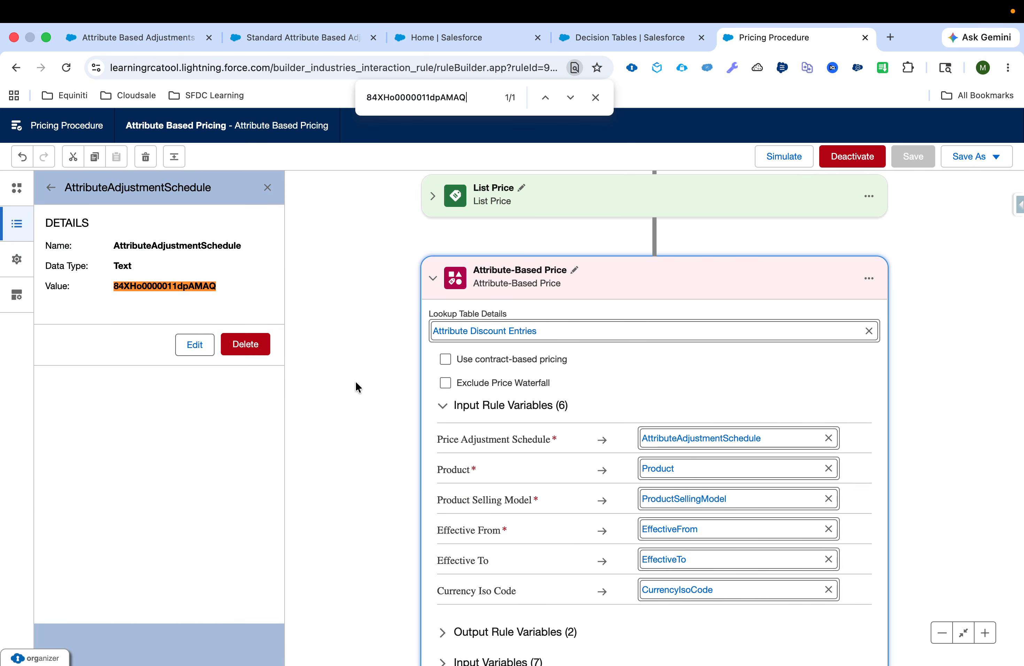
pyautogui.click(267, 187)
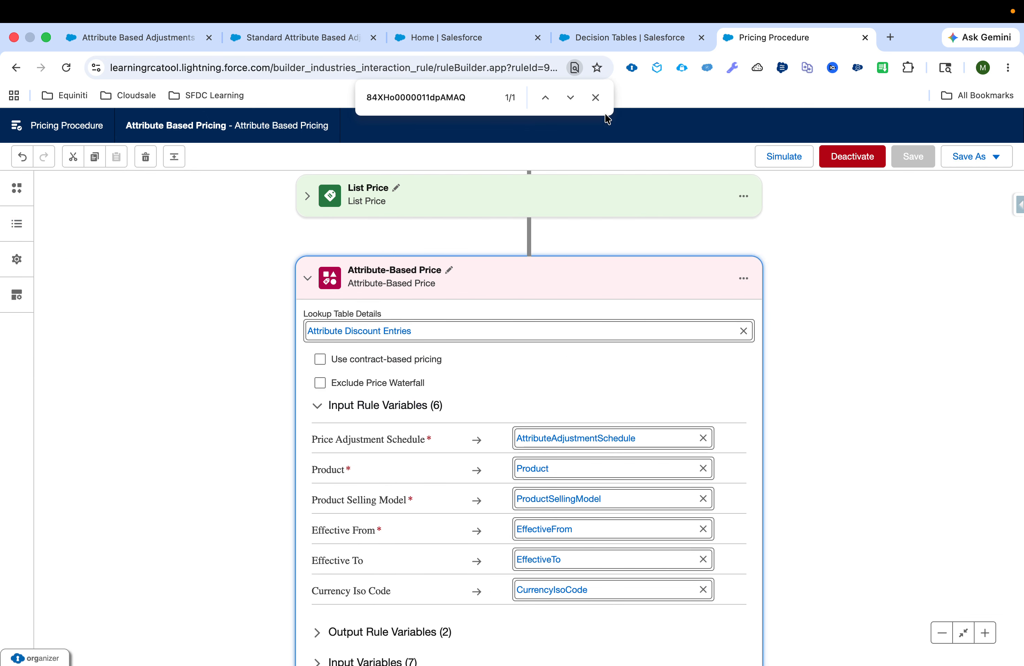
pyautogui.click(595, 98)
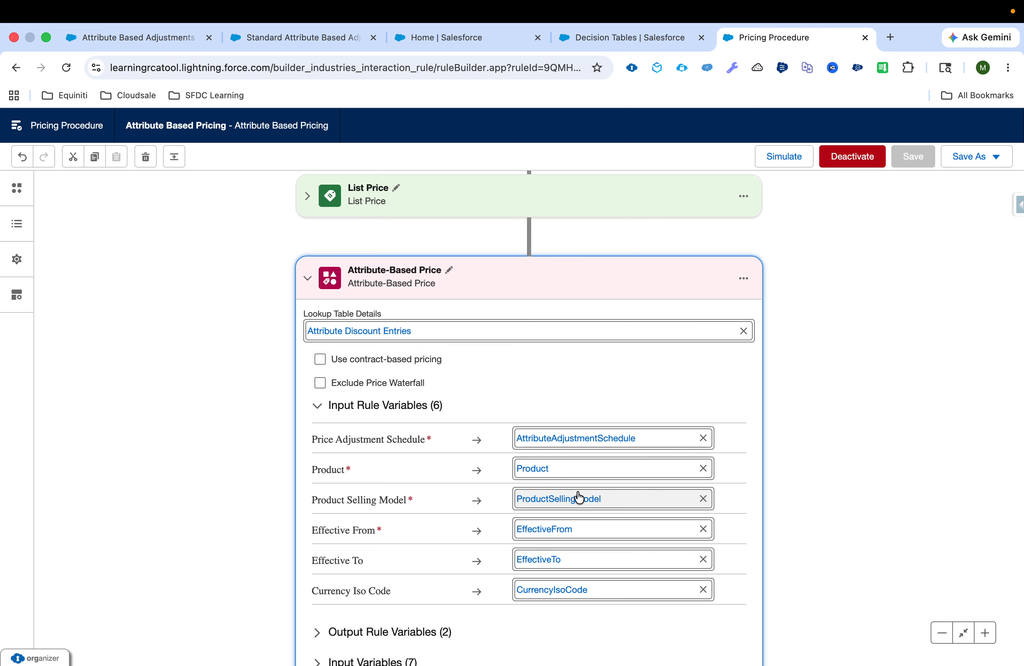
# Expand the Attribute-Based Price element's output rule variables and input variables and review them alongside the input rule variables.
pyautogui.scroll(-2, 580, 498)
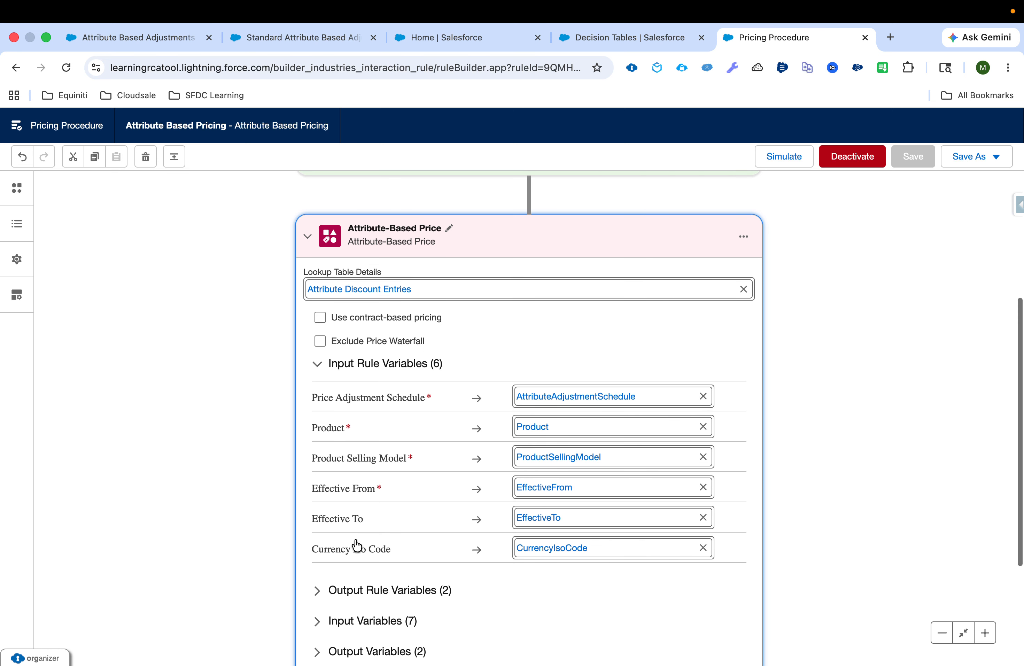
pyautogui.scroll(-2, 356, 546)
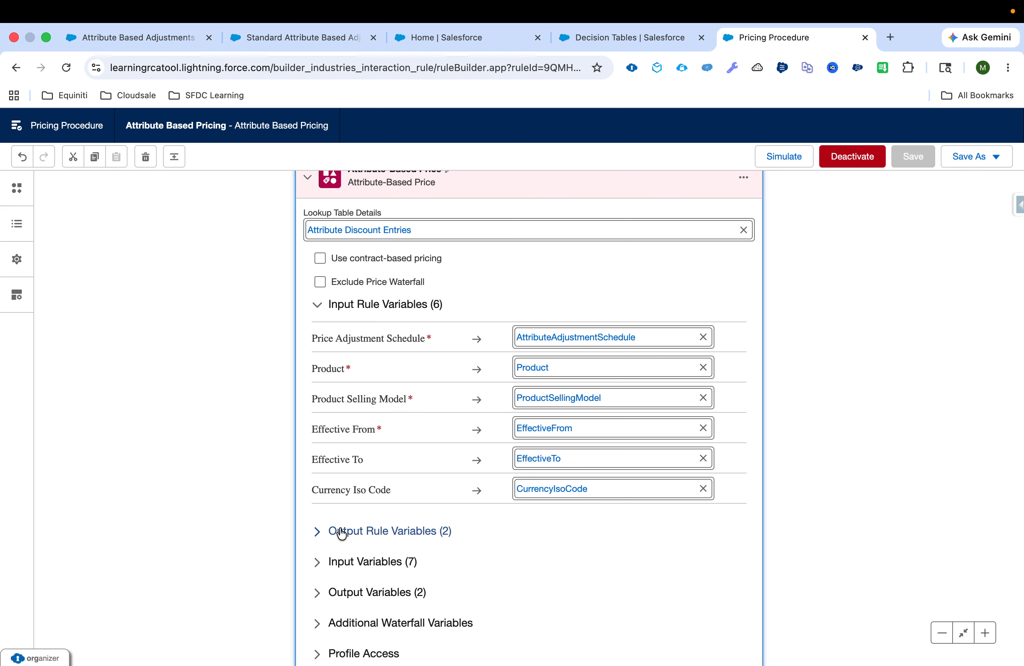
pyautogui.click(342, 533)
pyautogui.scroll(-2, 338, 530)
pyautogui.click(342, 560)
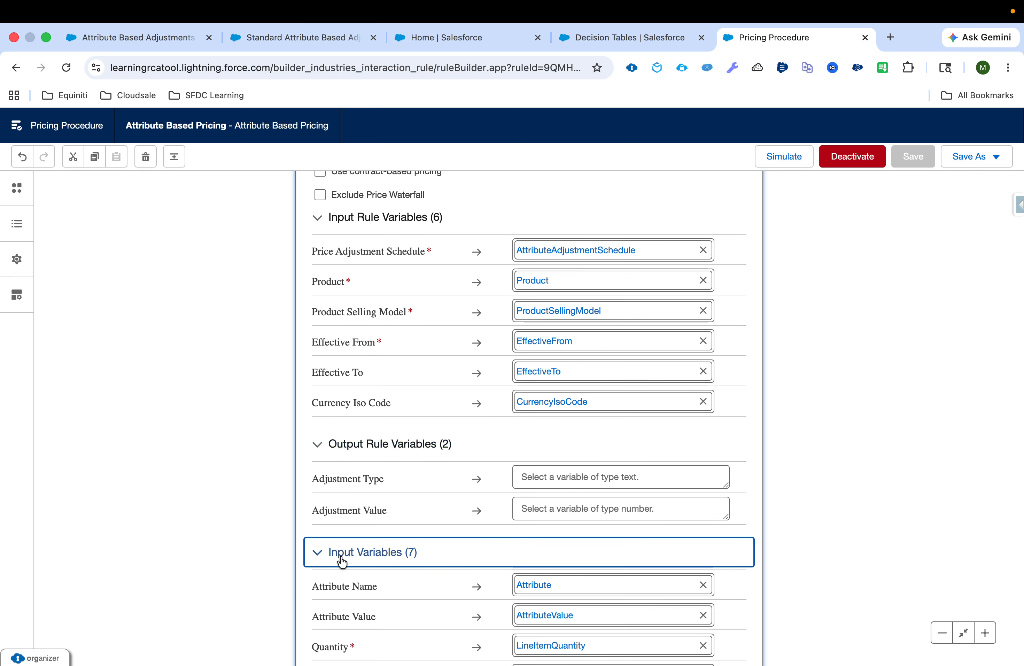
pyautogui.scroll(-3, 342, 561)
pyautogui.scroll(3, 258, 448)
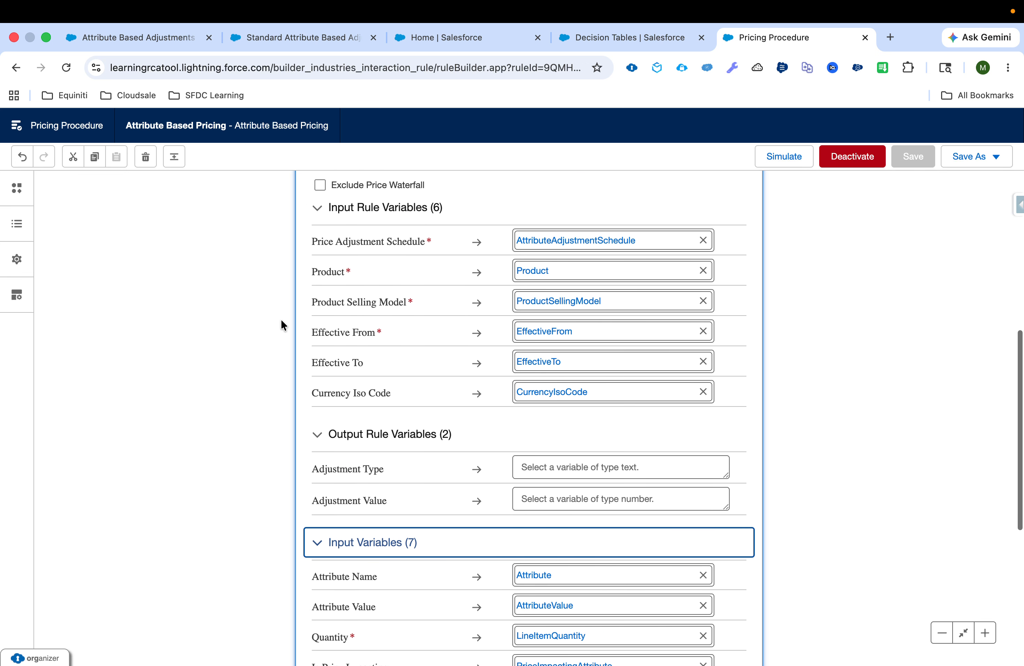
pyautogui.scroll(1, 343, 327)
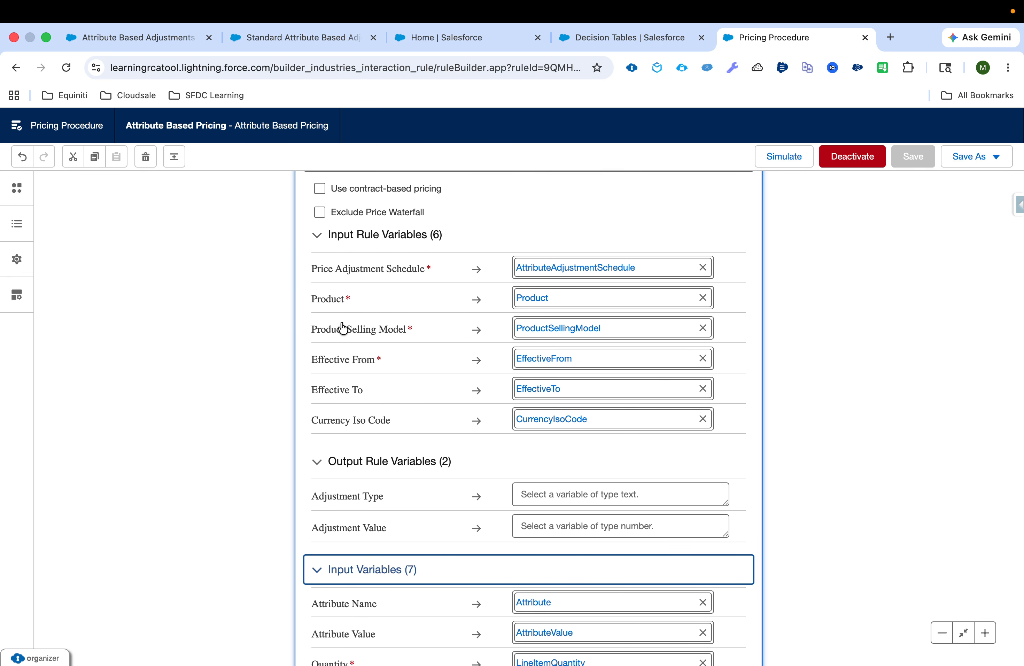
# Review the Attribute-Based Price element's input variable mappings and expand its output variables to check the Net Unit Price and Subtotal mappings.
pyautogui.scroll(-5, 343, 327)
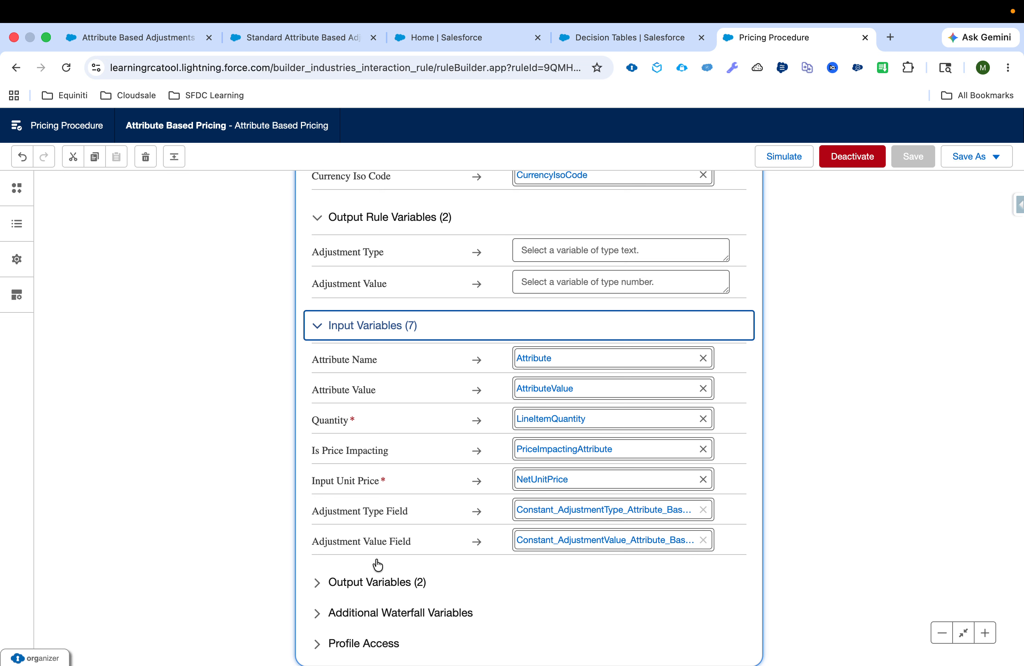
pyautogui.click(384, 584)
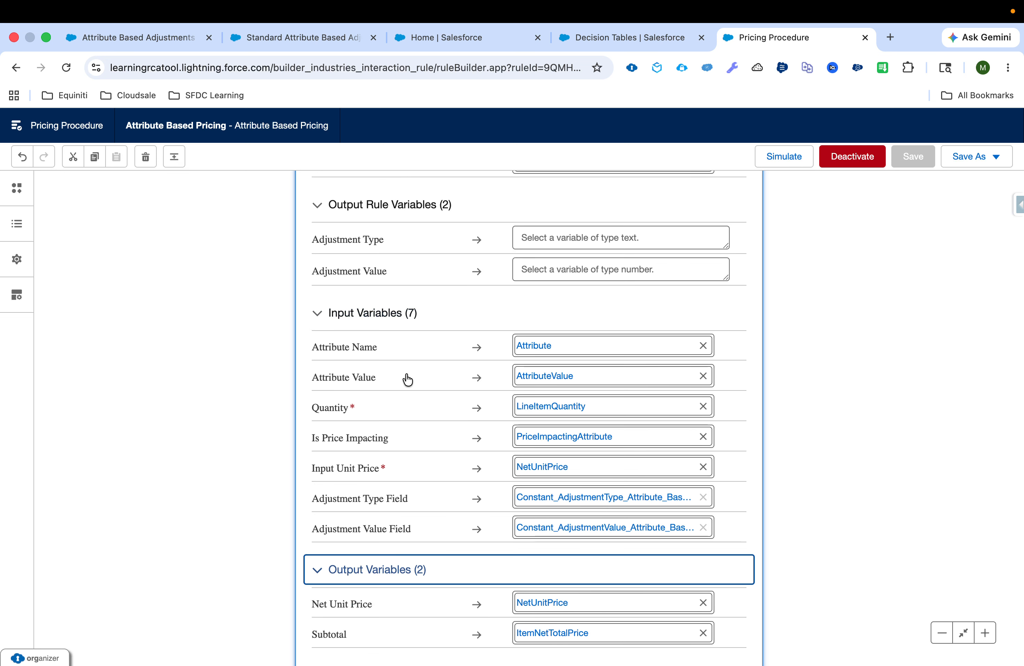
pyautogui.scroll(-2, 408, 379)
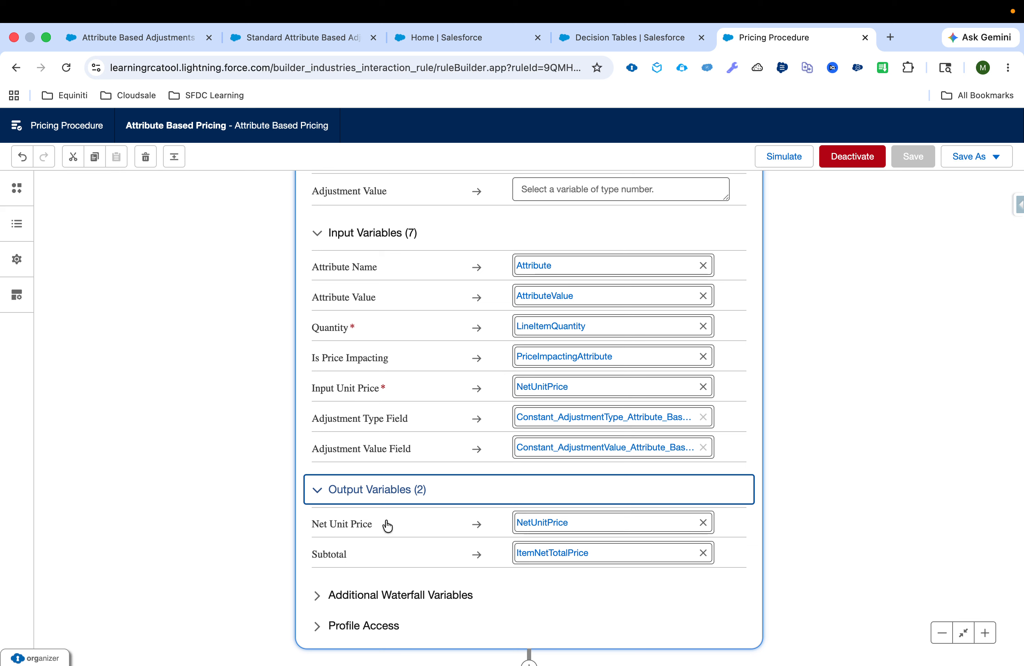